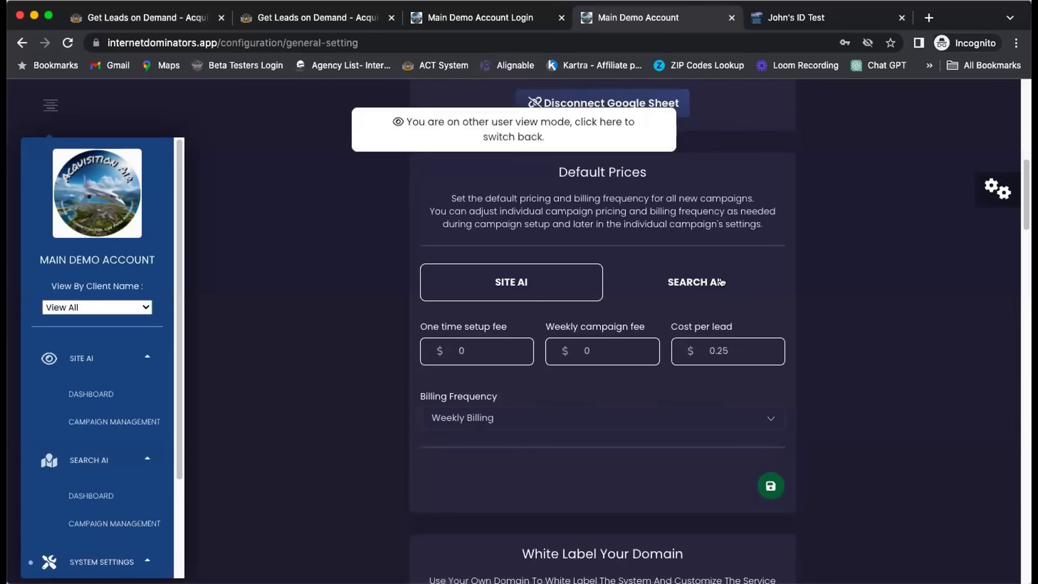
Review the Search AI default prices and read the URL instructions for white labeling the domain.
click(698, 282)
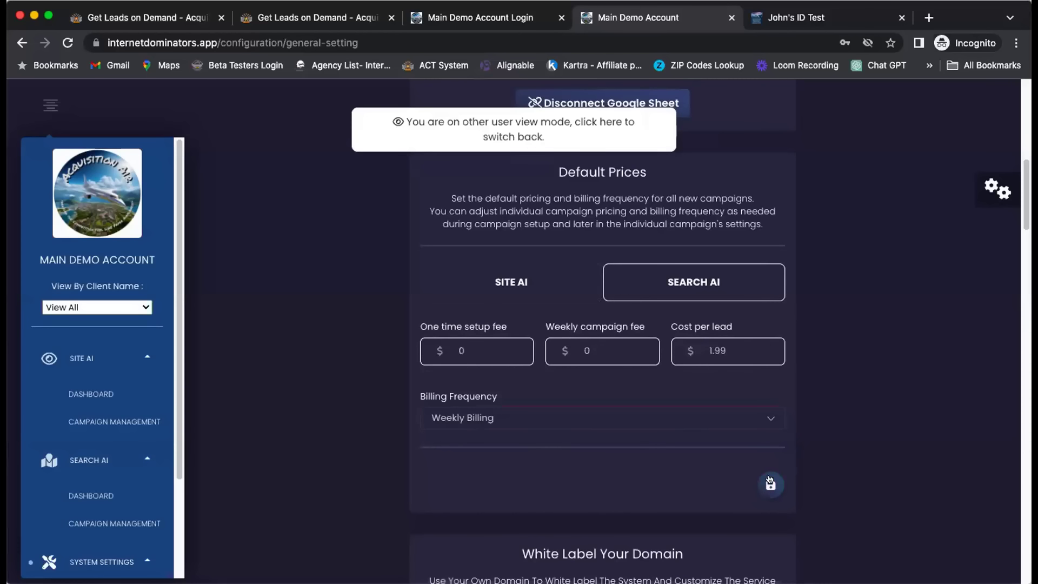
scroll(768, 453, down, 3)
scroll(767, 452, down, 4)
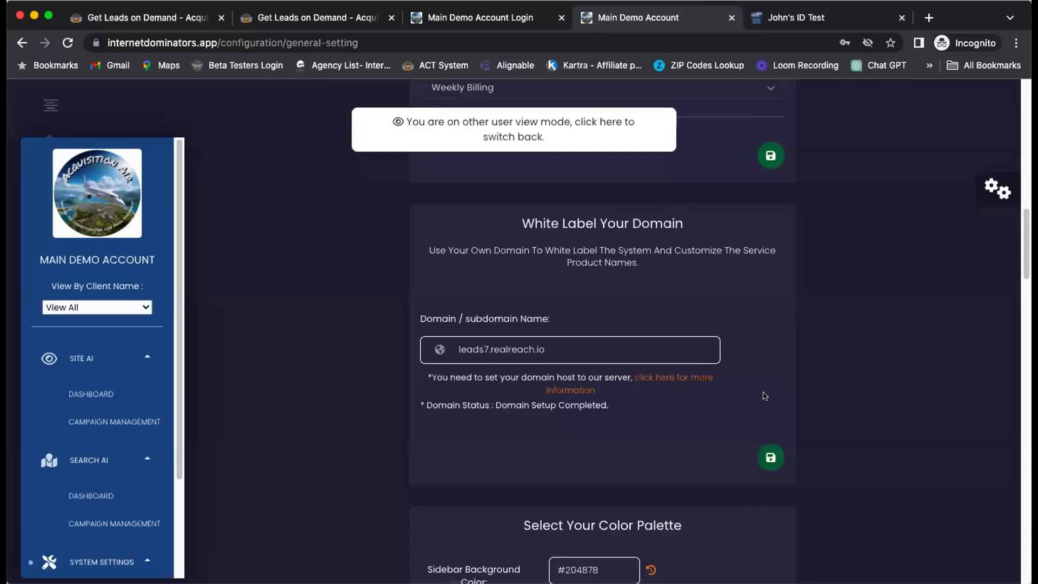
click(670, 377)
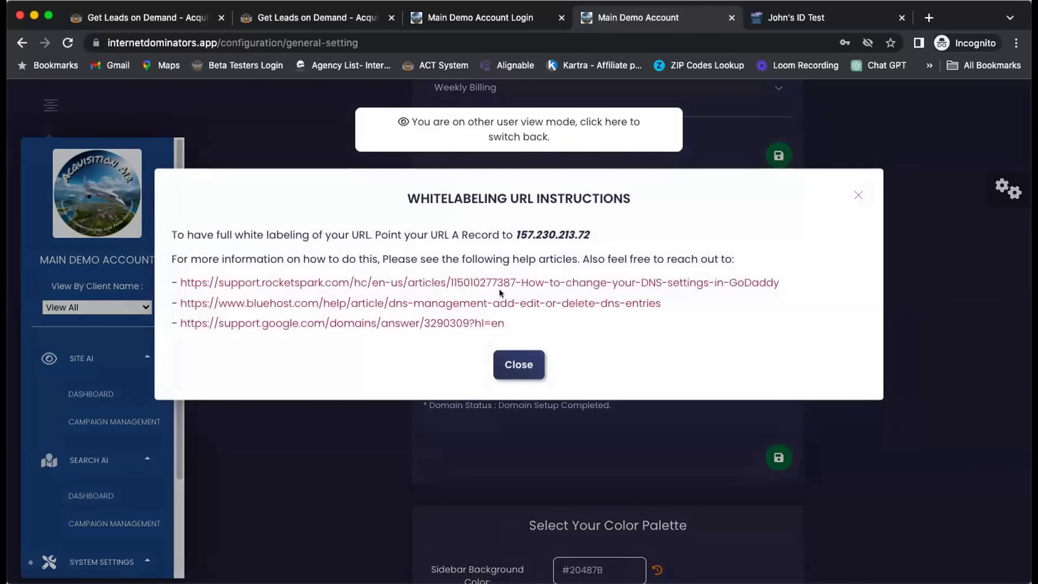
click(516, 365)
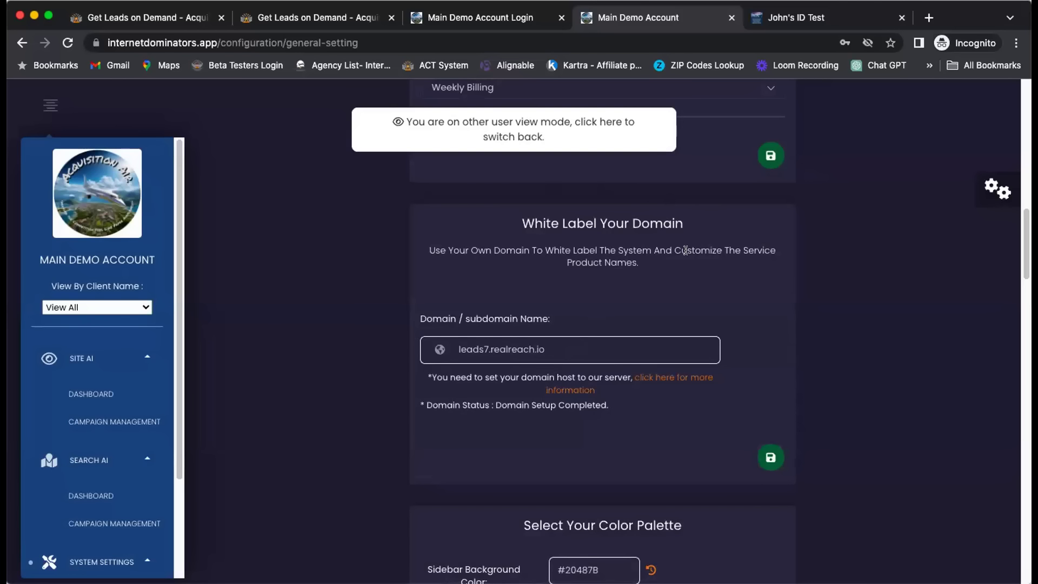
Examine the color palette, preferred font, and login and register image customization settings.
scroll(604, 305, down, 4)
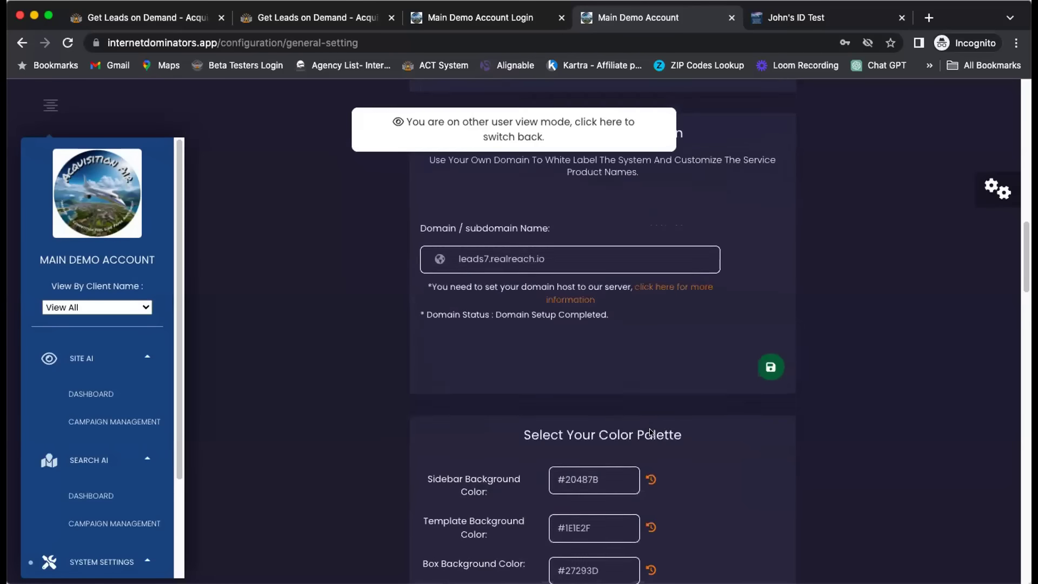
scroll(604, 305, down, 3)
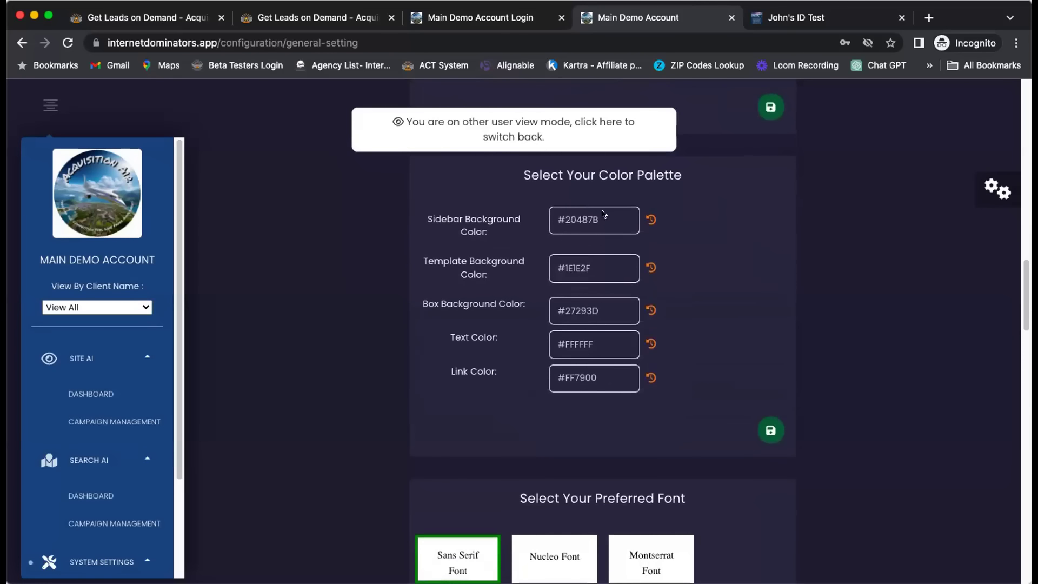
scroll(665, 444, down, 2)
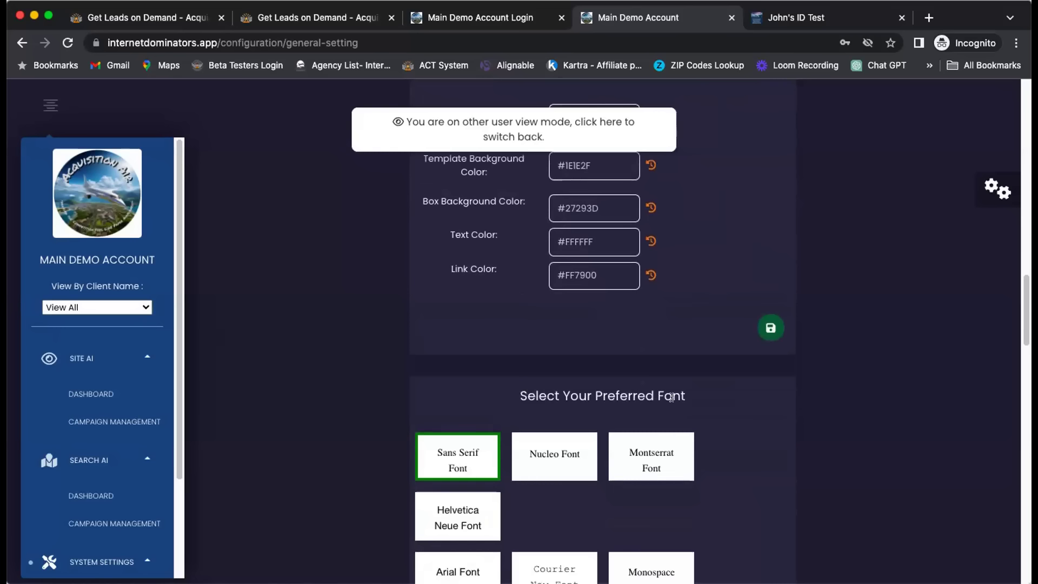
scroll(703, 411, down, 2)
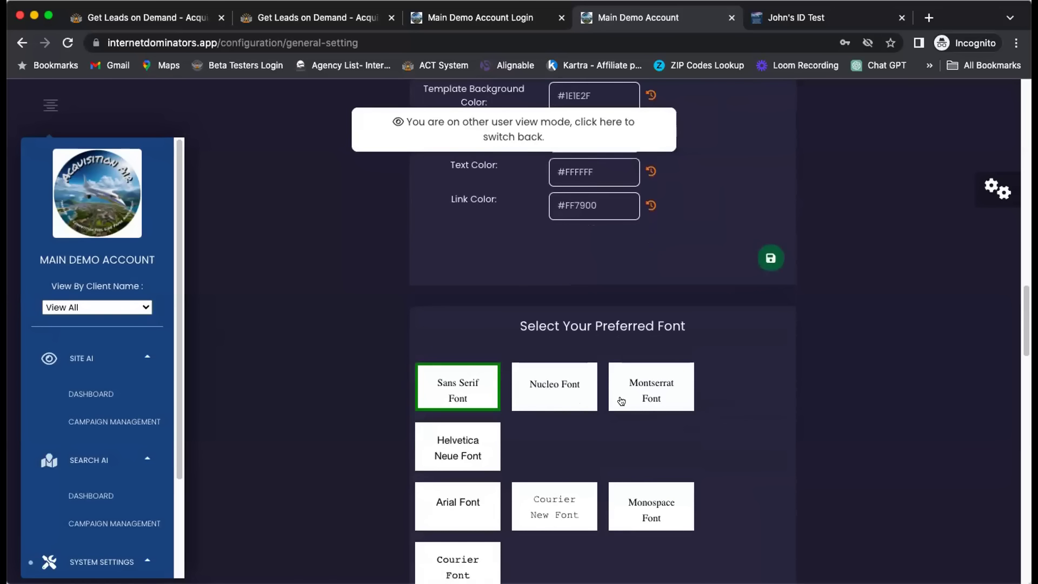
scroll(745, 422, down, 10)
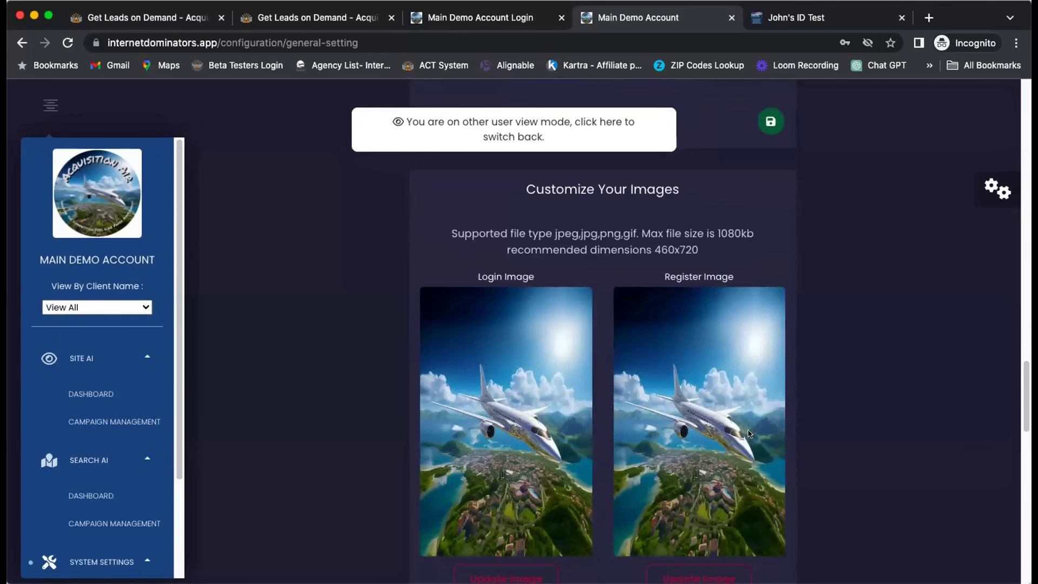
scroll(750, 433, down, 2)
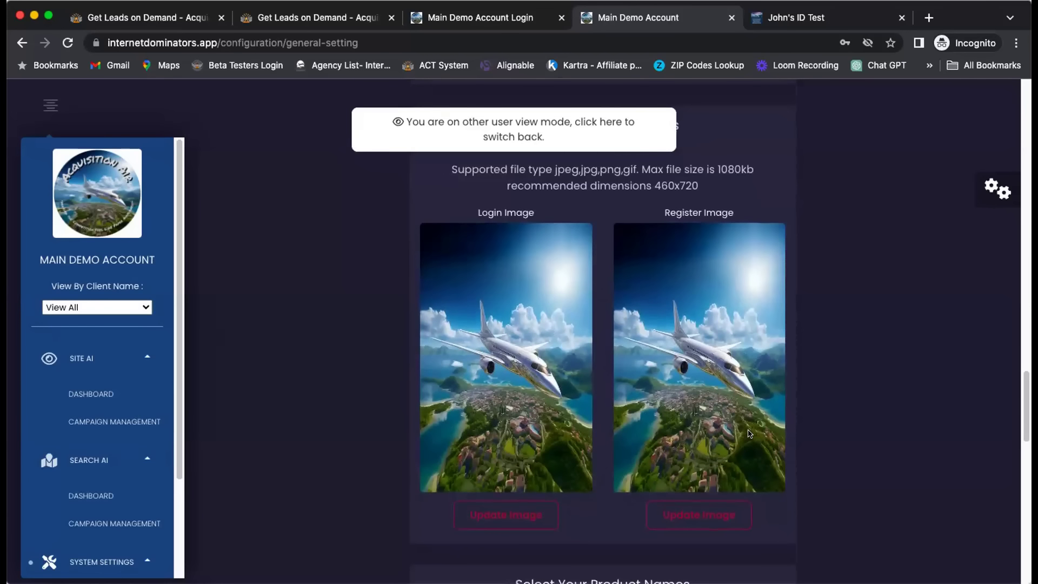
scroll(706, 408, down, 5)
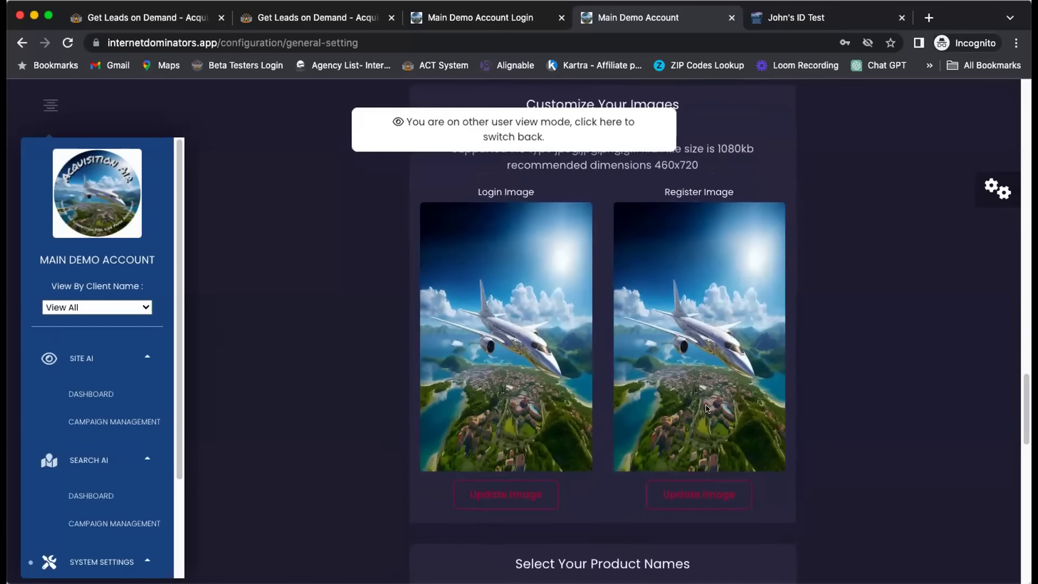
Change the Site AI module name to "Site leads" in the product names settings.
scroll(705, 414, down, 1)
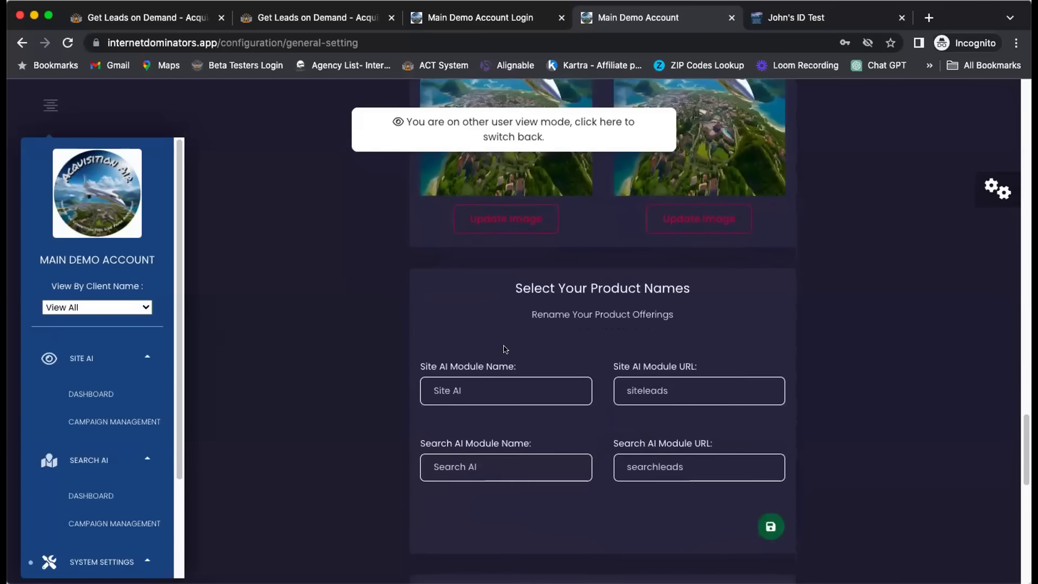
click(487, 386)
key(BackSpace)
key(BackSpace)
key(BackSpace)
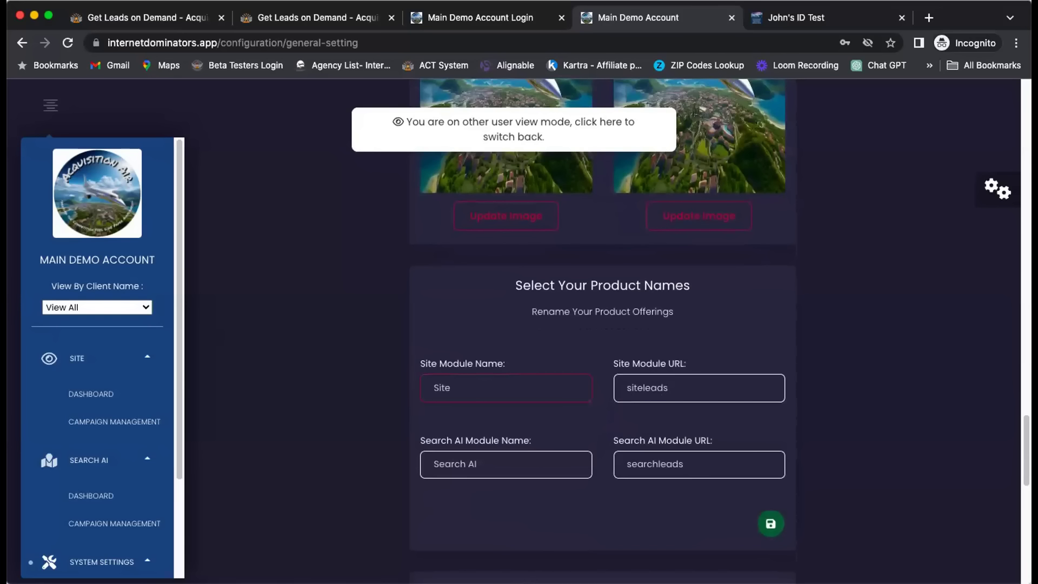
text(leads)
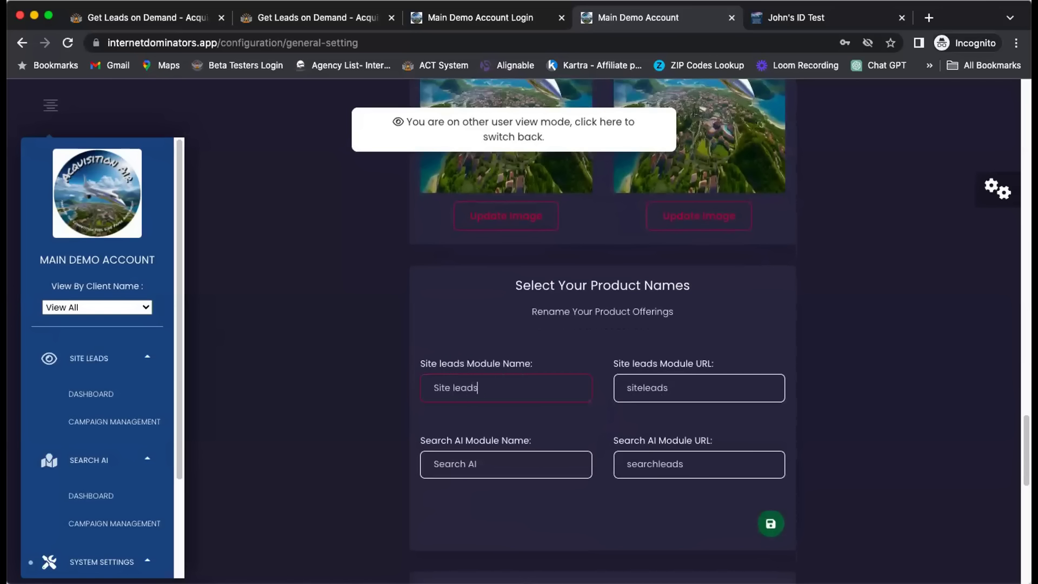
Restore the first product module's name to "Site AI".
key(BackSpace)
key(BackSpace)
key(BackSpace)
key(BackSpace)
key(BackSpace)
key(BackSpace)
text(AI)
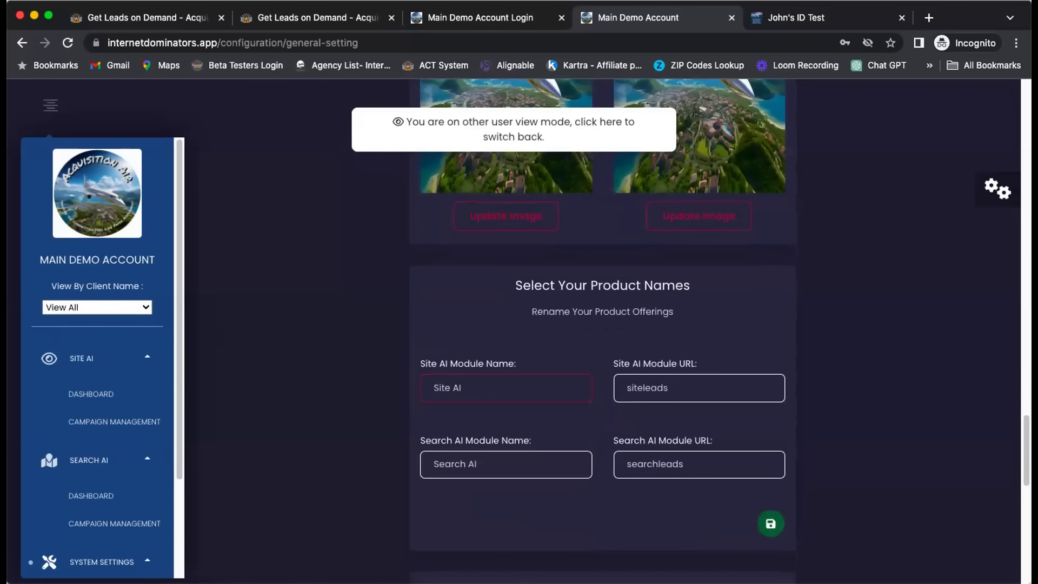
Save the product module names, keeping "siteleads" as the Site AI module URL.
scroll(527, 431, down, 1)
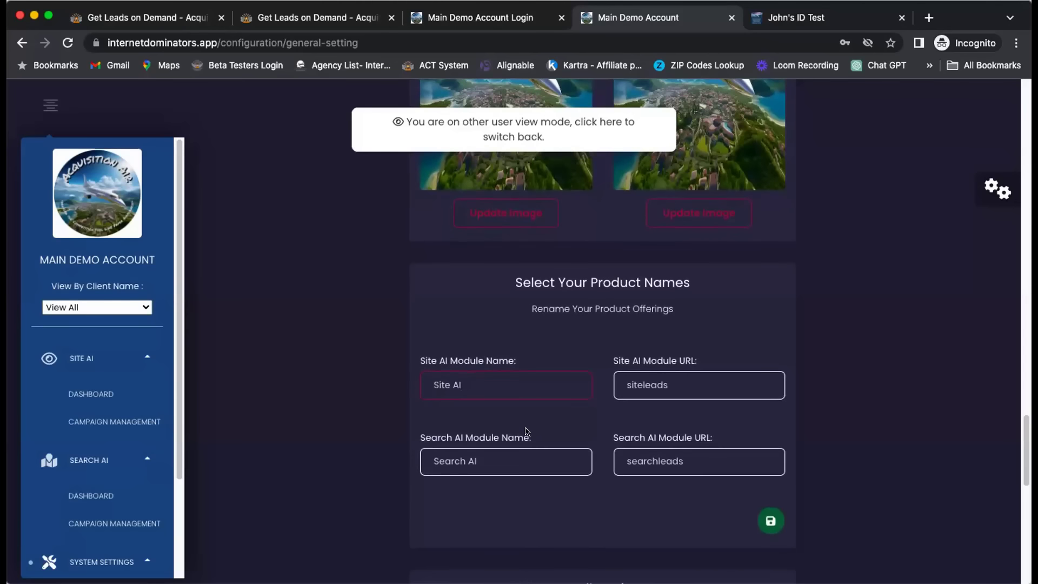
click(680, 381)
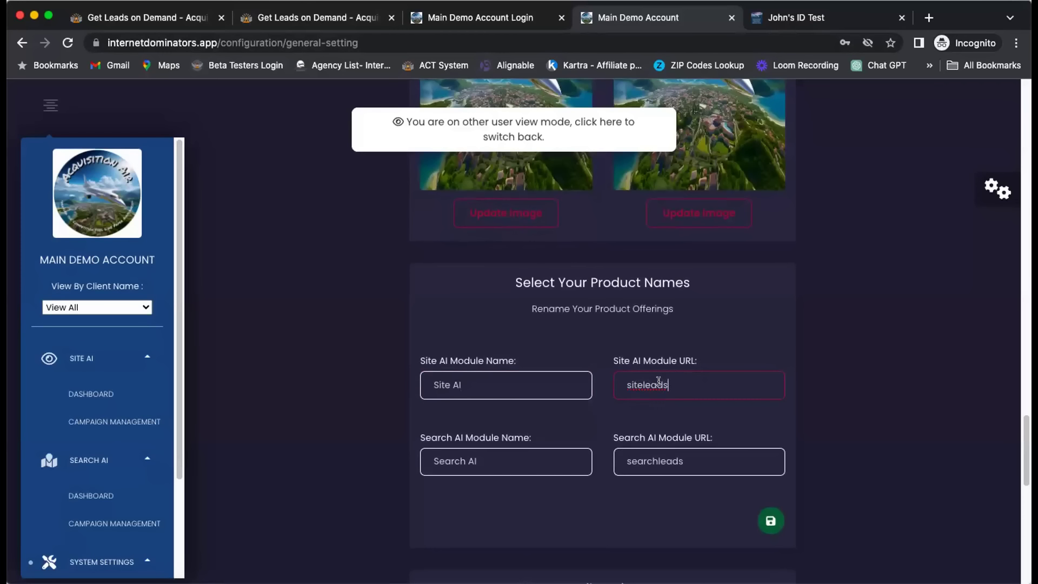
scroll(658, 380, down, 2)
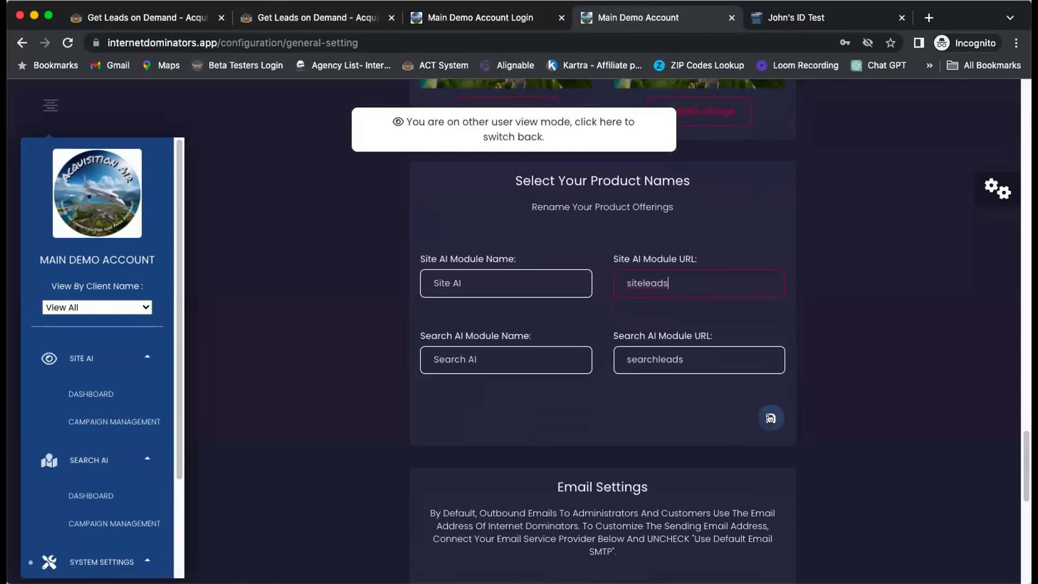
click(770, 418)
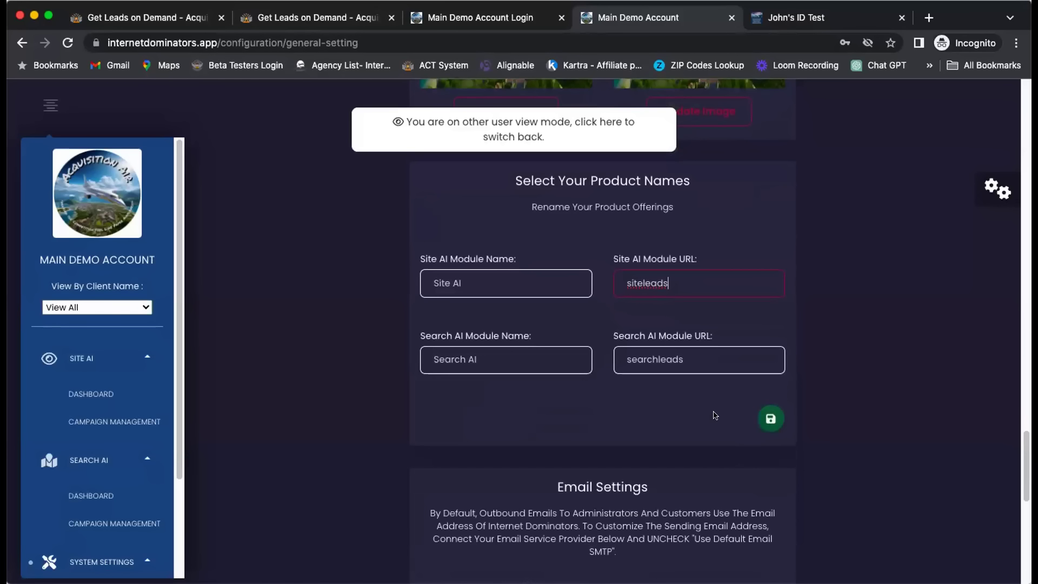
Examine the outbound email SMTP settings and the list of customizable email templates.
scroll(715, 415, down, 2)
scroll(714, 416, down, 3)
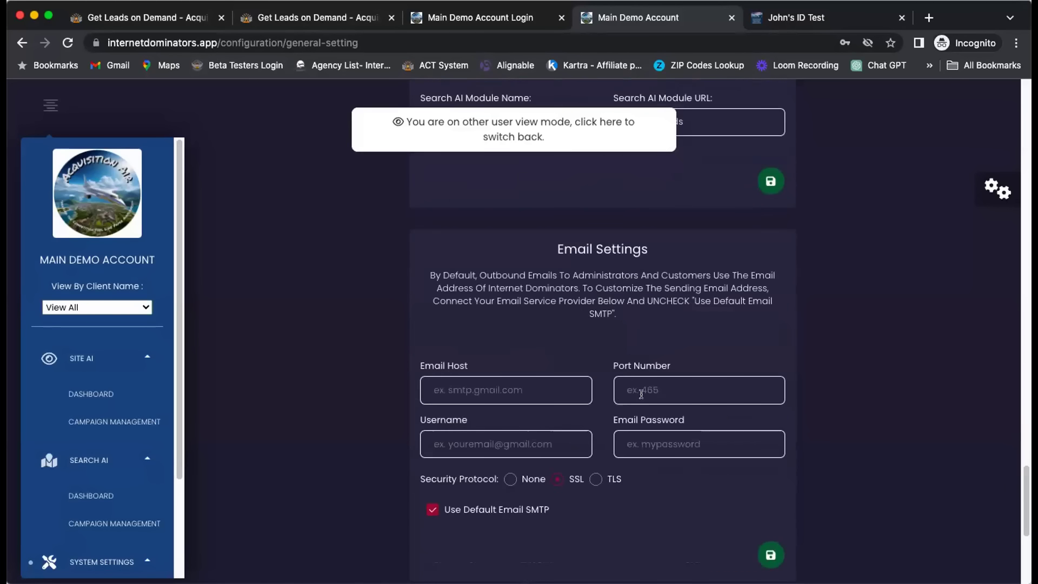
scroll(629, 488, down, 1)
scroll(629, 487, down, 1)
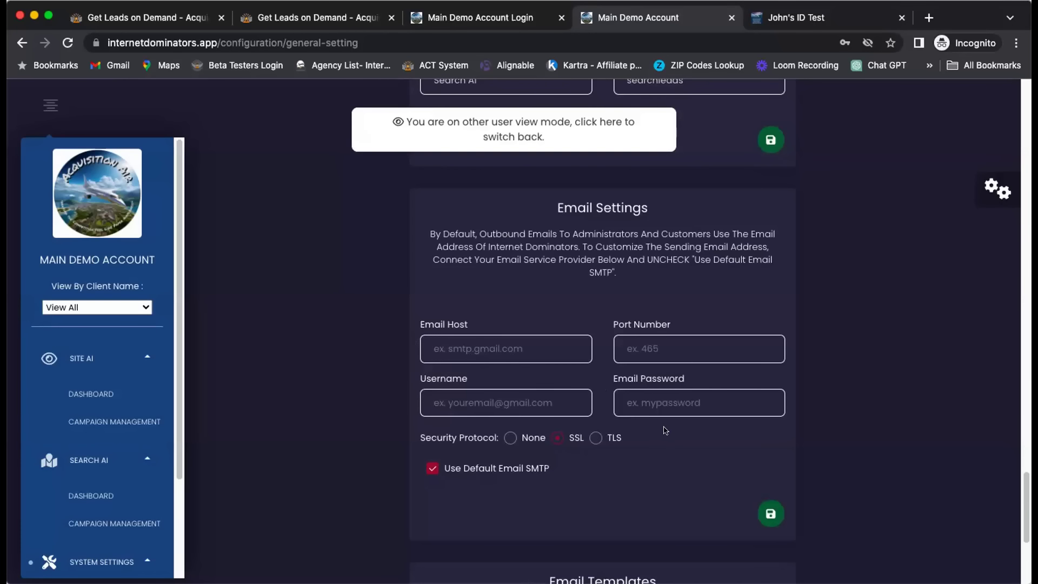
scroll(670, 428, down, 1)
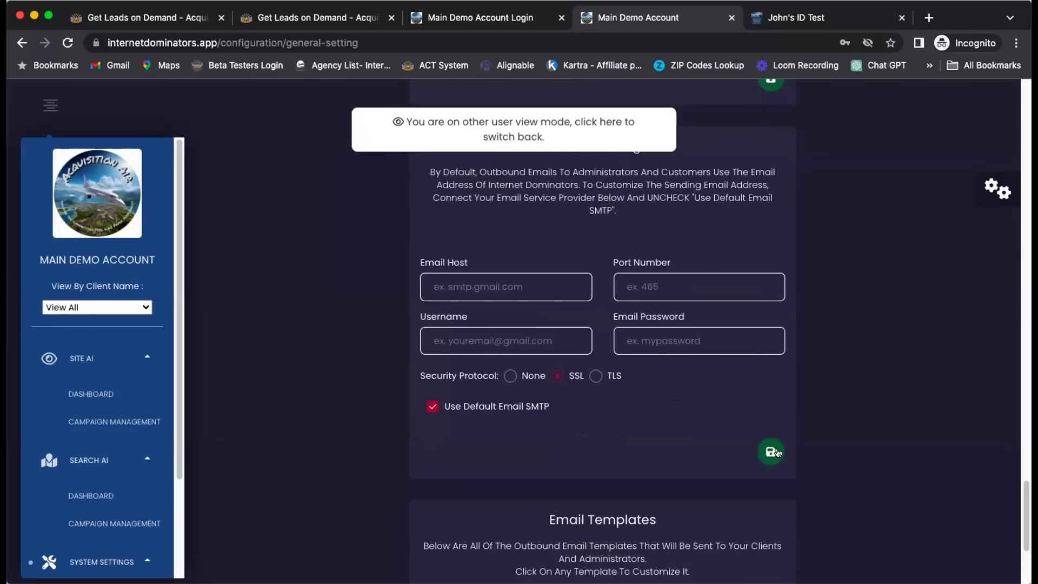
scroll(733, 423, down, 3)
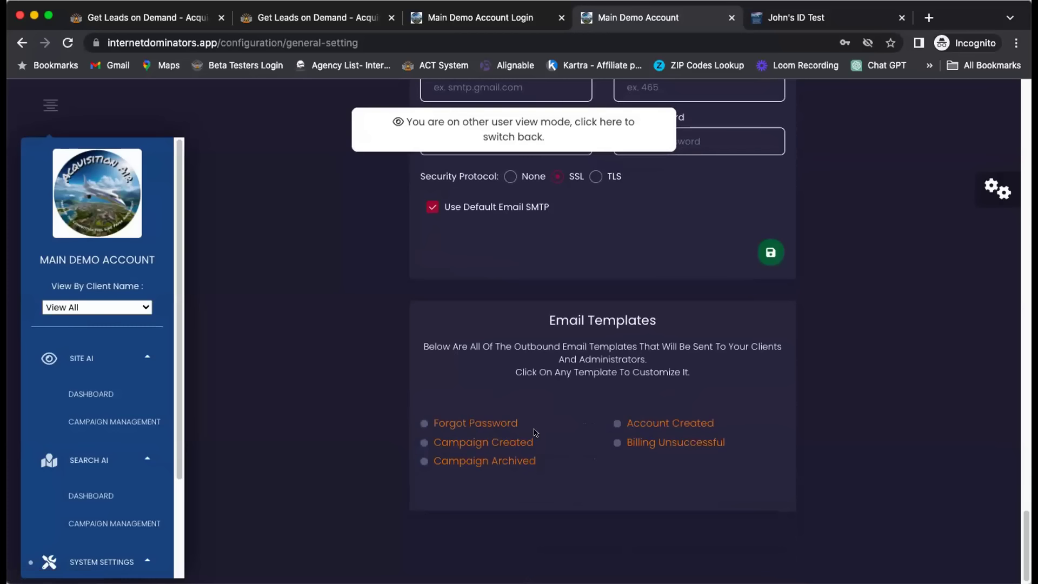
scroll(545, 431, up, 3)
scroll(580, 419, up, 1)
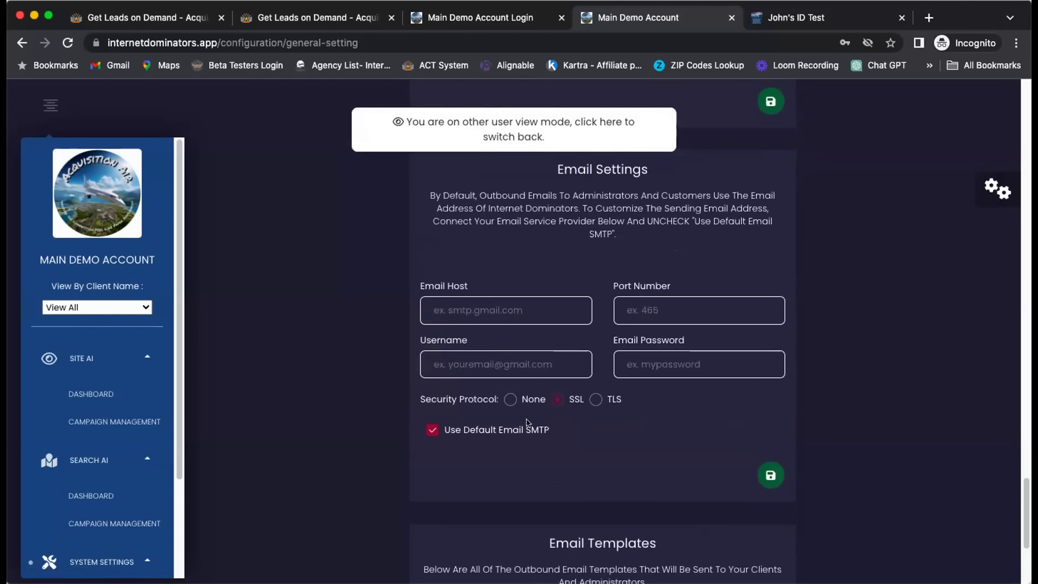
Open the Administrator List in the system settings.
scroll(614, 428, up, 15)
scroll(624, 428, up, 15)
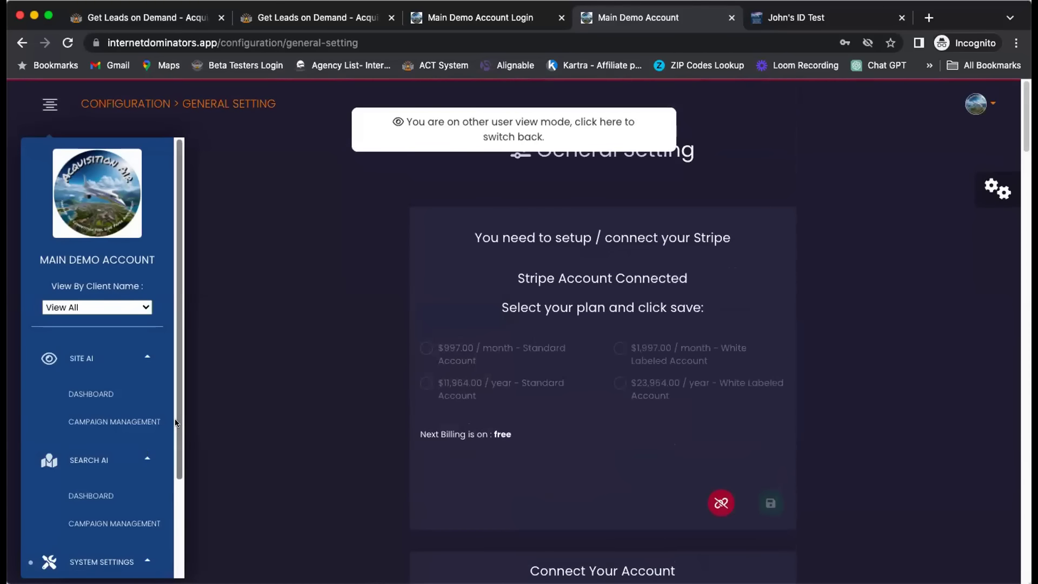
drag(177, 426, 180, 532)
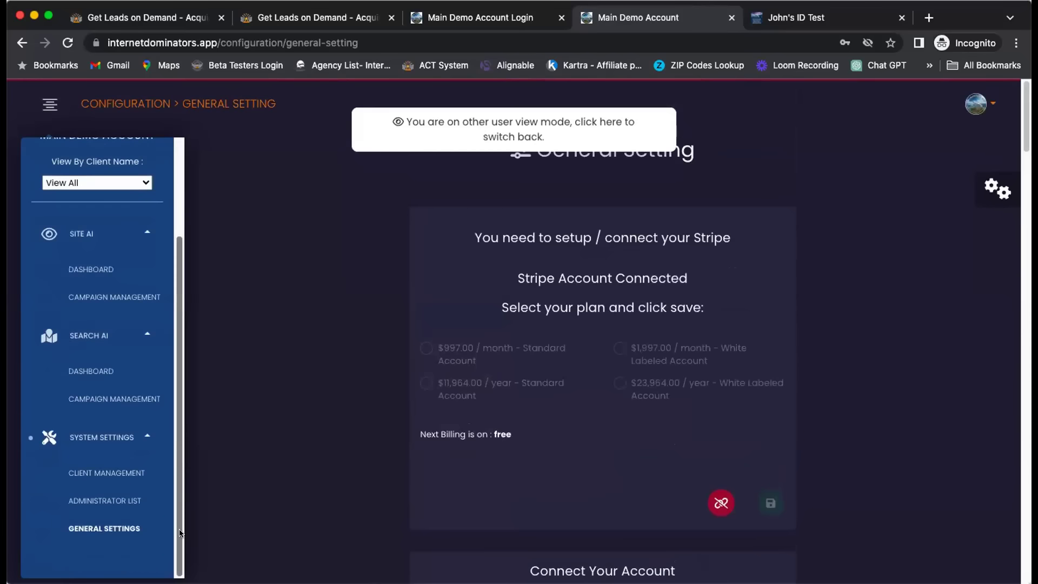
click(105, 500)
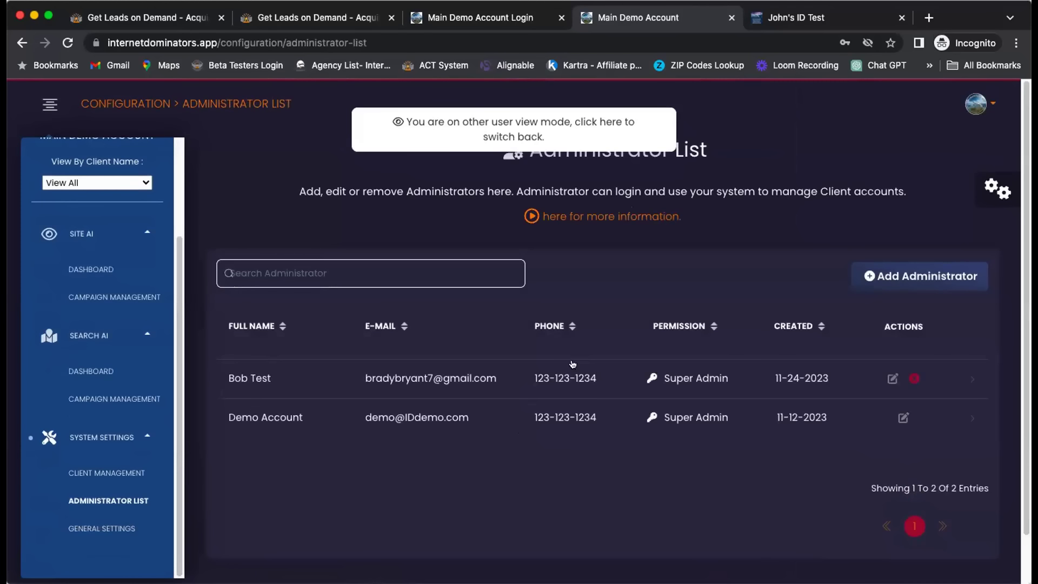
Inspect the Demo Account administrator's editable details and role options, and close them without saving.
click(901, 418)
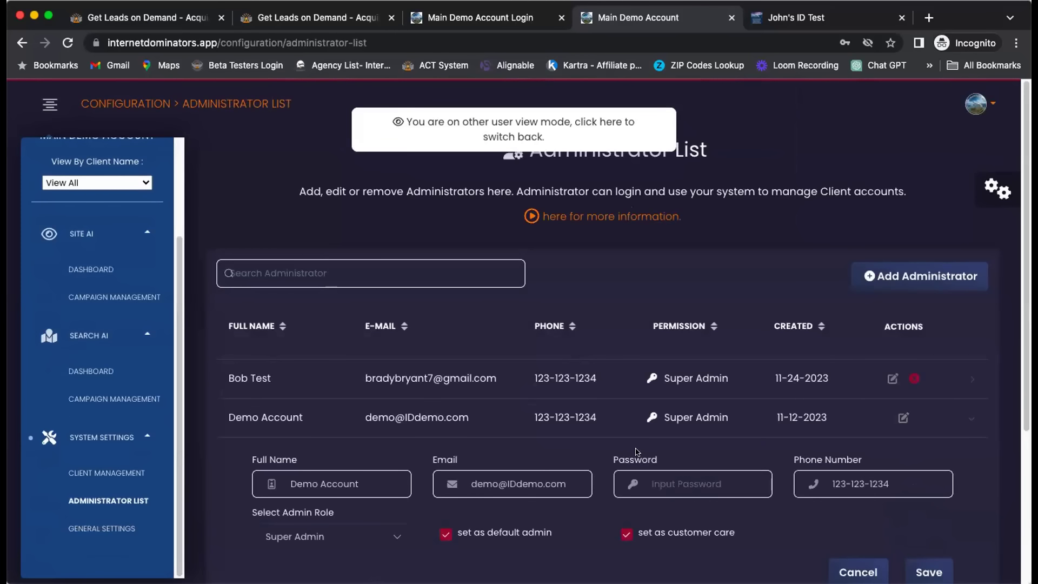
scroll(437, 405, down, 3)
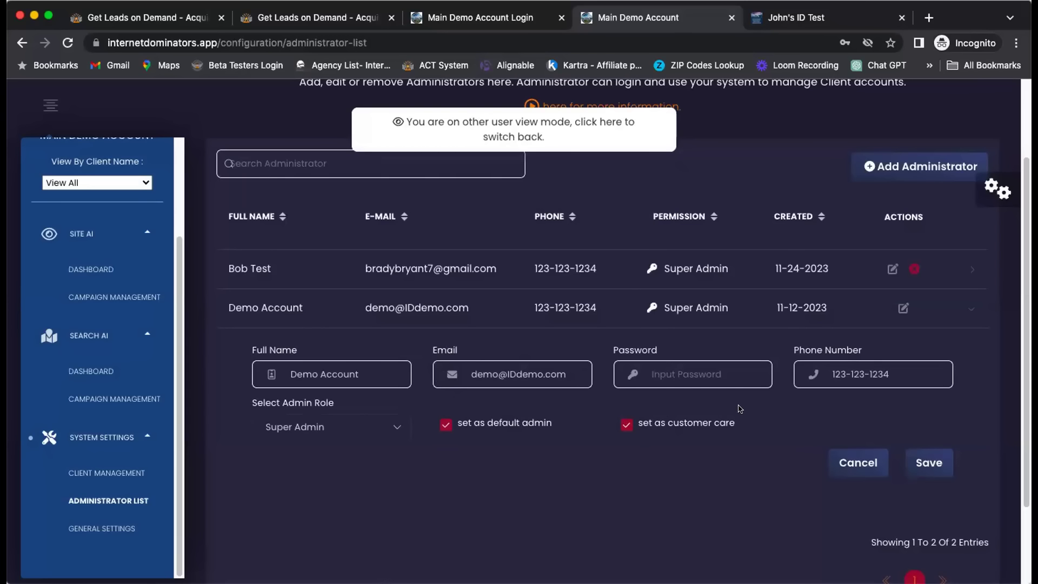
click(863, 463)
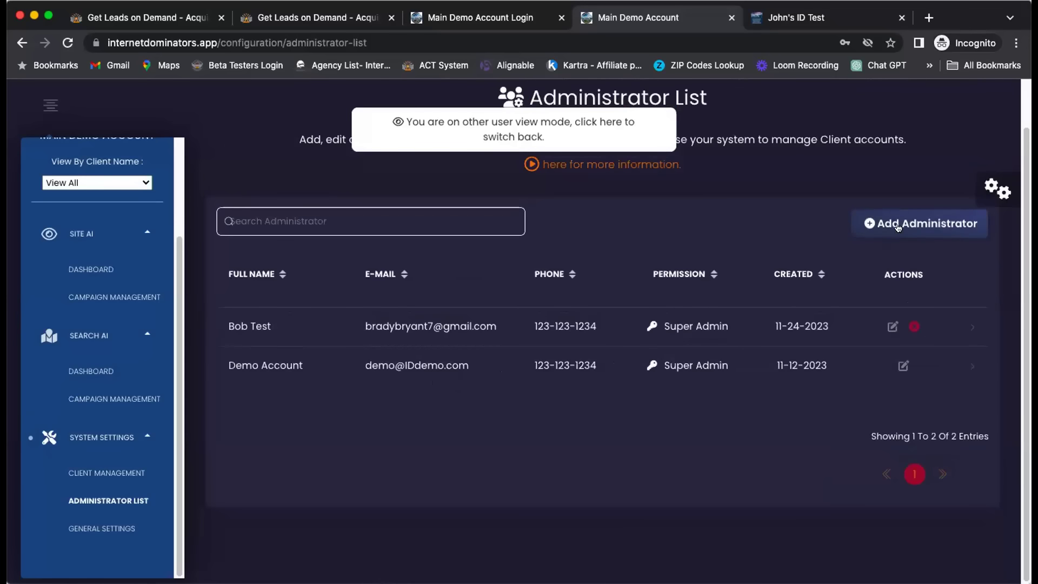
Review the new administrator form and its admin role choices, and discard the entry.
click(897, 226)
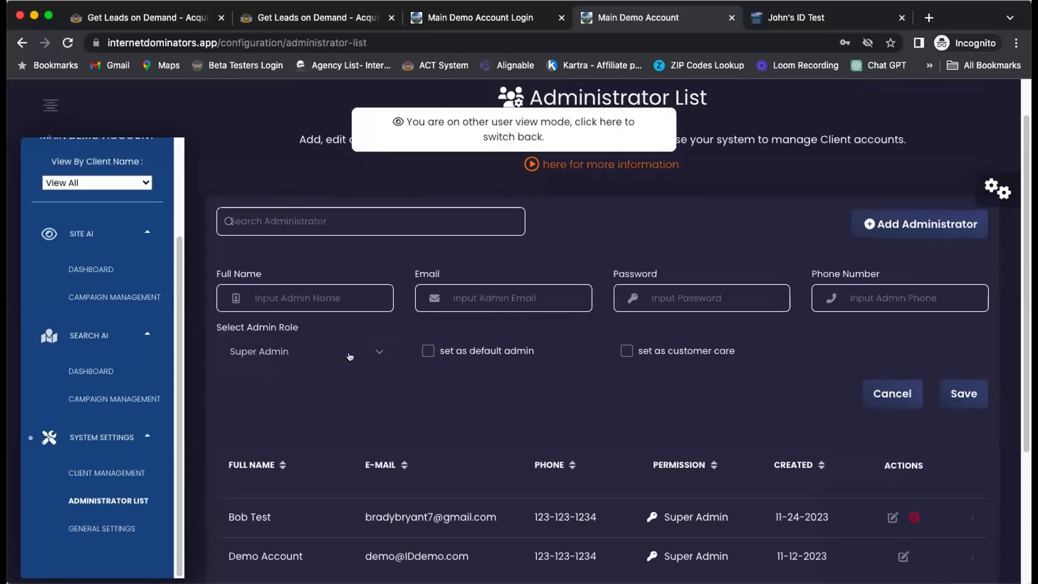
click(371, 351)
click(311, 385)
click(905, 396)
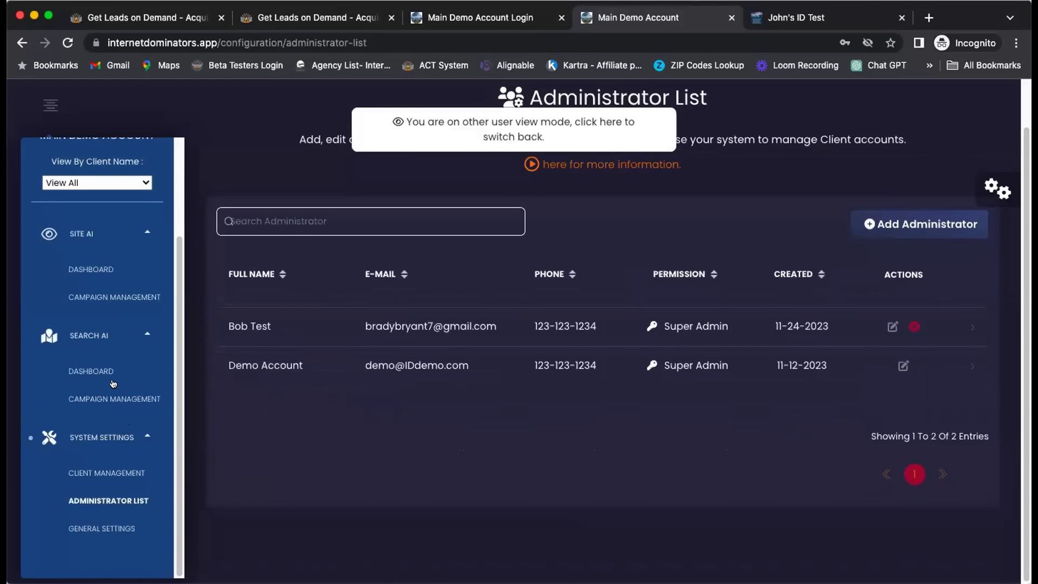
Review the new client form in Client Management, switching its system email and add-campaign restrictions on and off, and discard the entry.
click(99, 471)
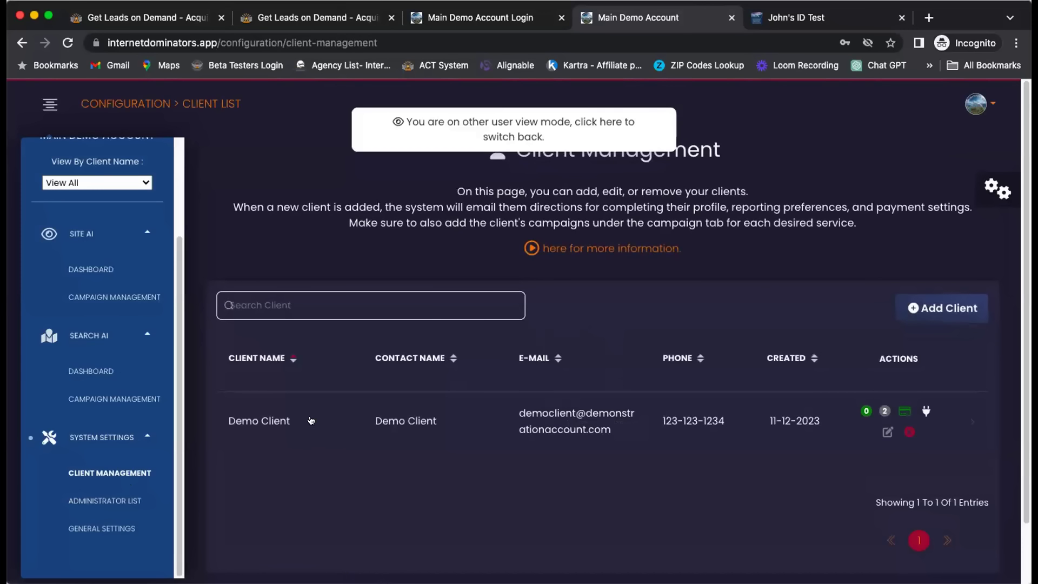
click(940, 317)
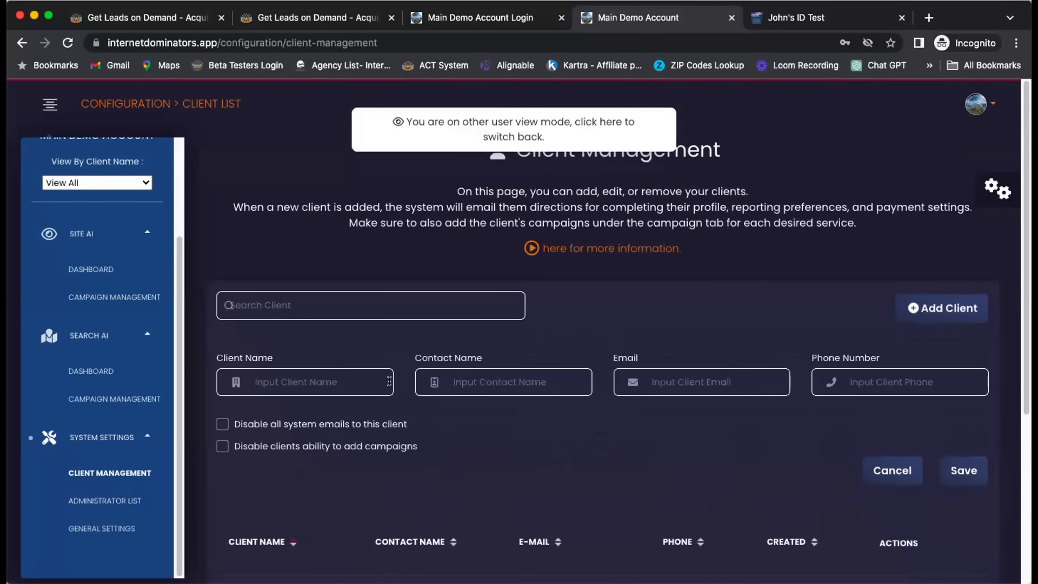
click(221, 424)
click(221, 425)
click(222, 447)
click(222, 446)
click(878, 468)
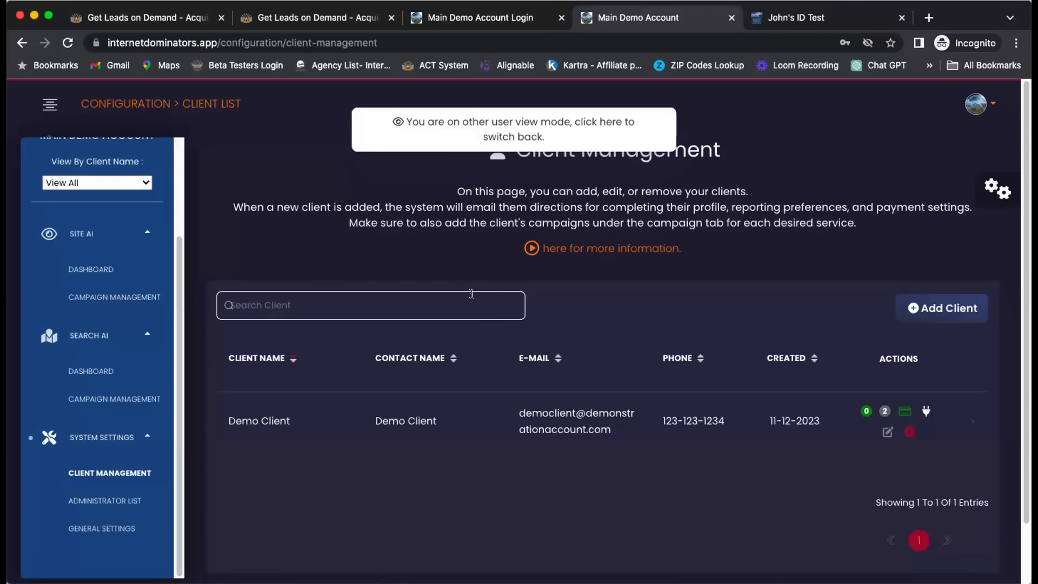
Check the Main Demo Account login page, and inspect the Demo Client's Twilio SendGrid integration settings without saving.
click(502, 21)
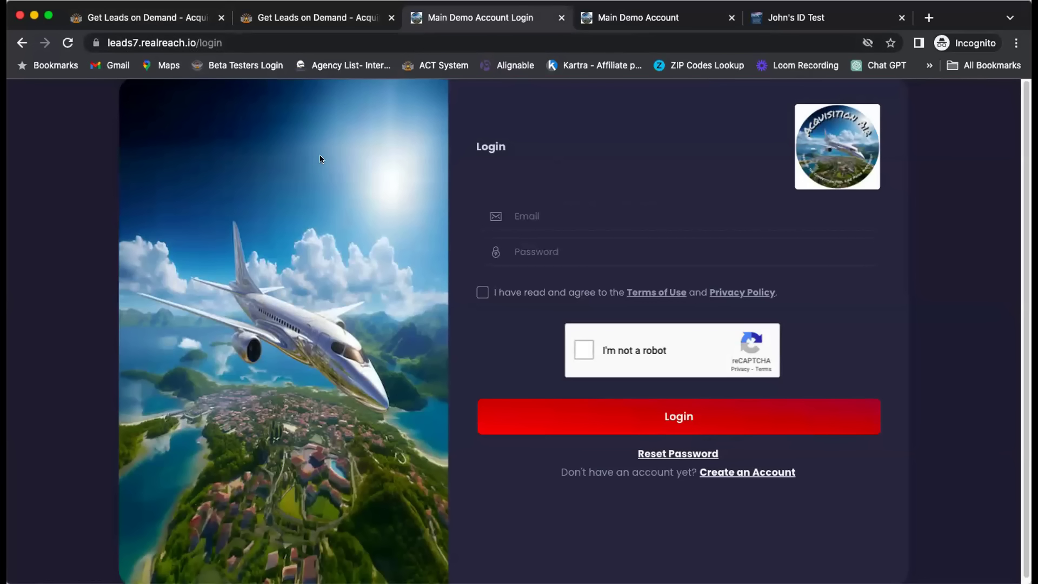
click(640, 21)
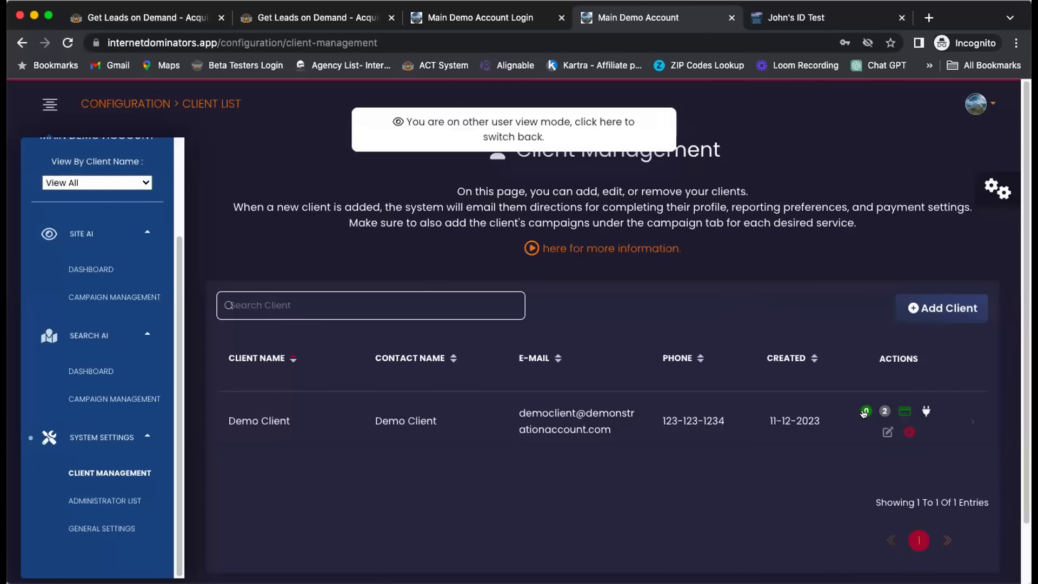
click(926, 410)
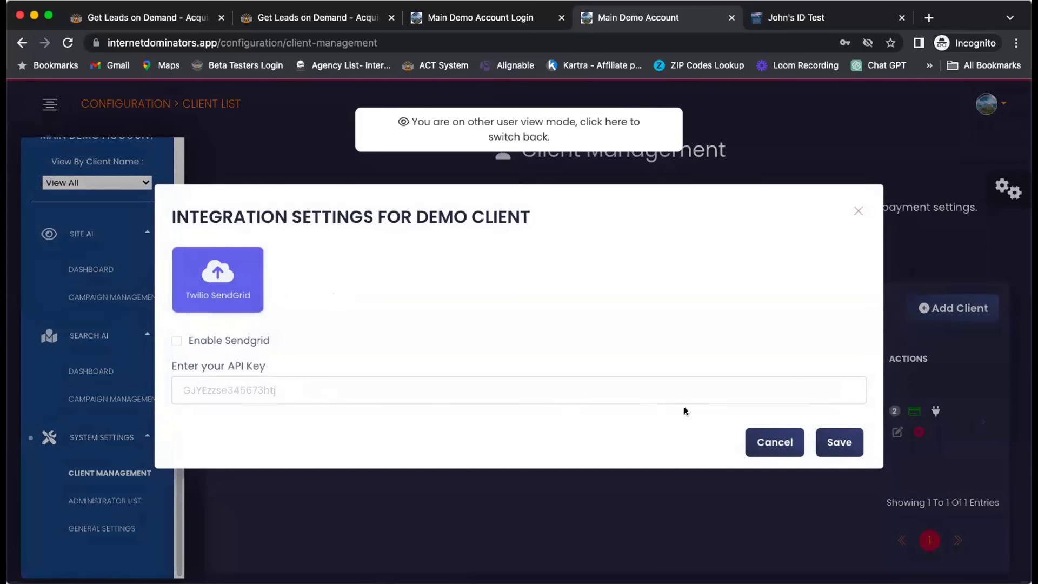
click(776, 442)
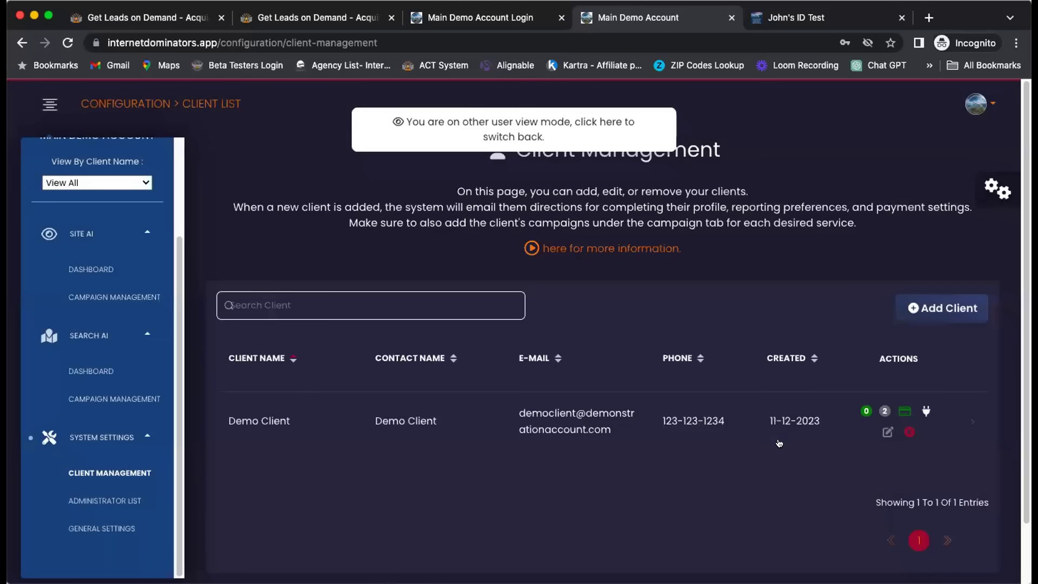
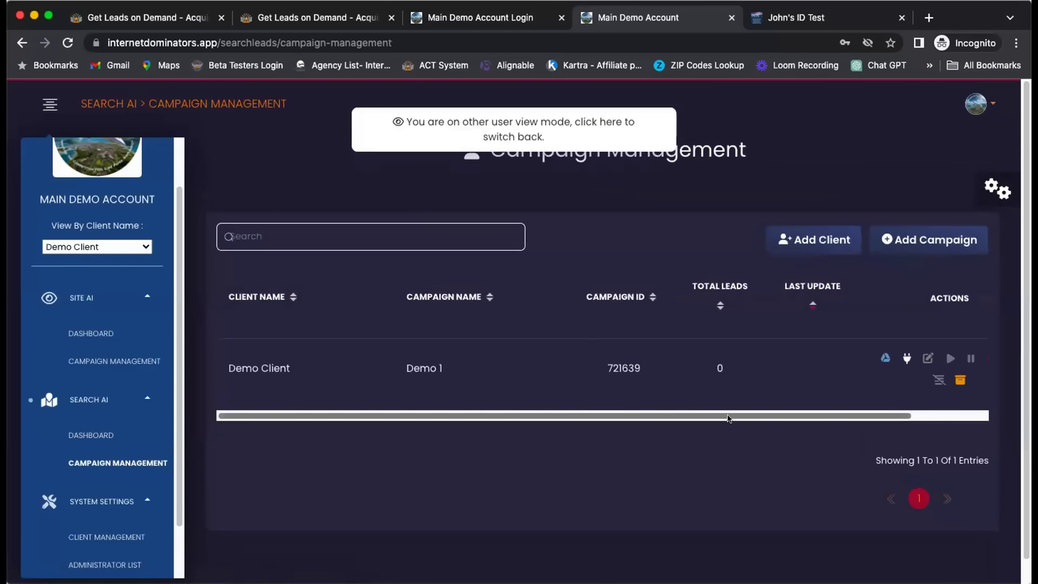
Review the Demo 1 campaign's available actions in Search AI Campaign Management, open its Google Sheet link, and close that page.
drag(769, 416, 846, 418)
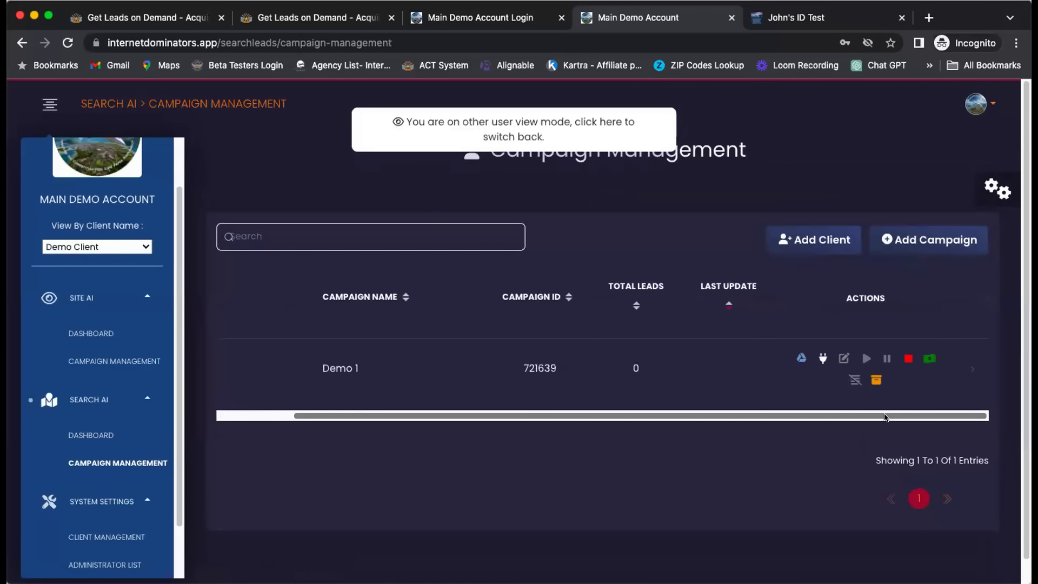
scroll(885, 417, left, 3)
scroll(893, 348, right, 3)
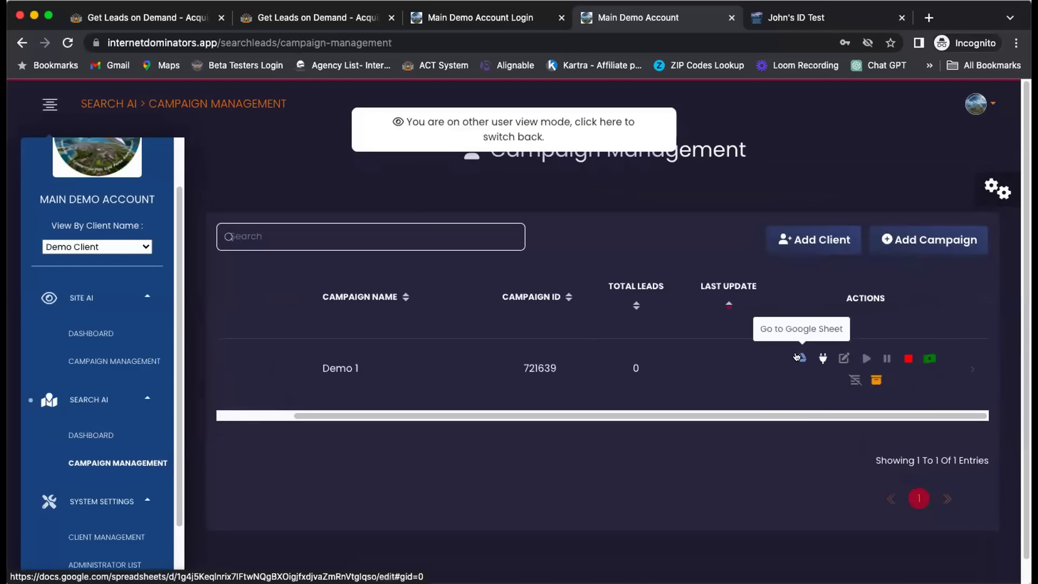
click(797, 357)
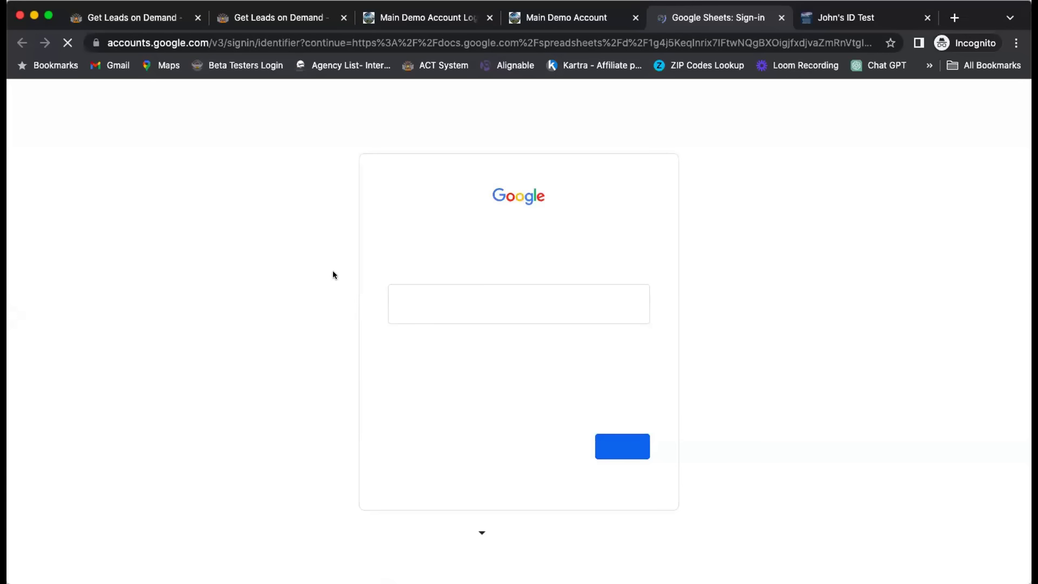
click(781, 18)
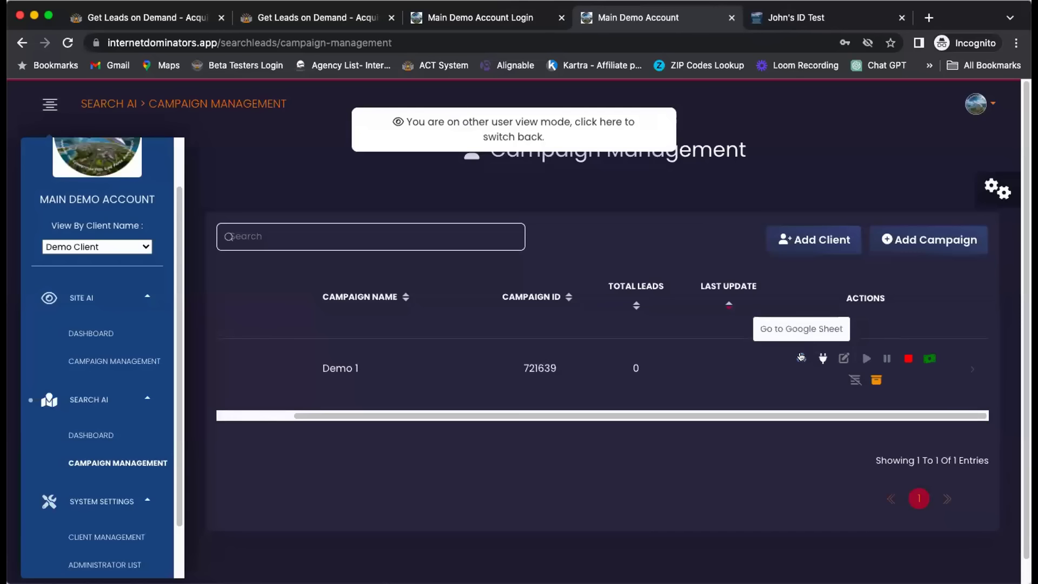
Open the Demo 1 campaign for editing and collapse the sidebar to show the whole form.
click(844, 358)
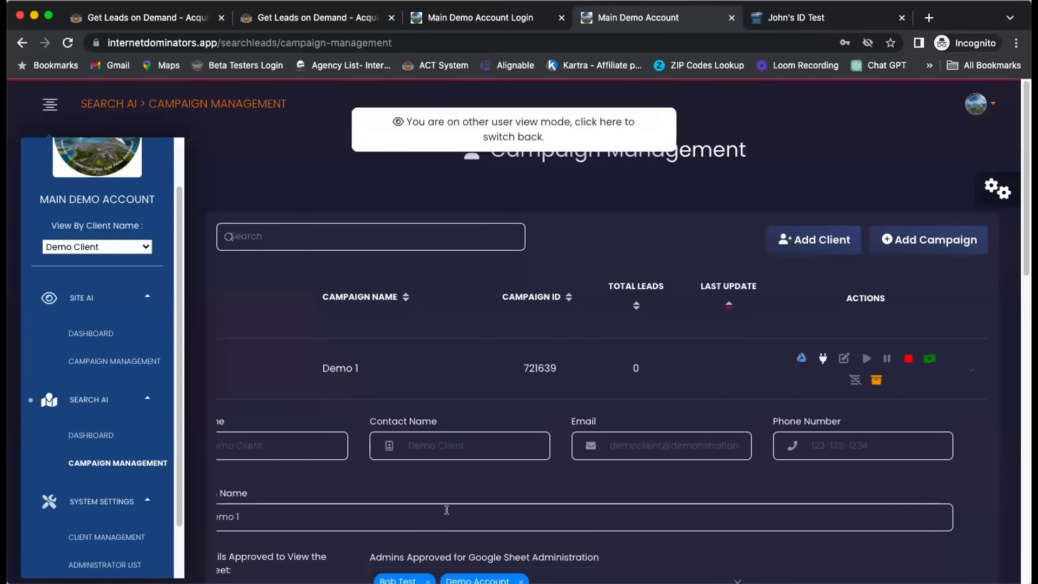
click(52, 104)
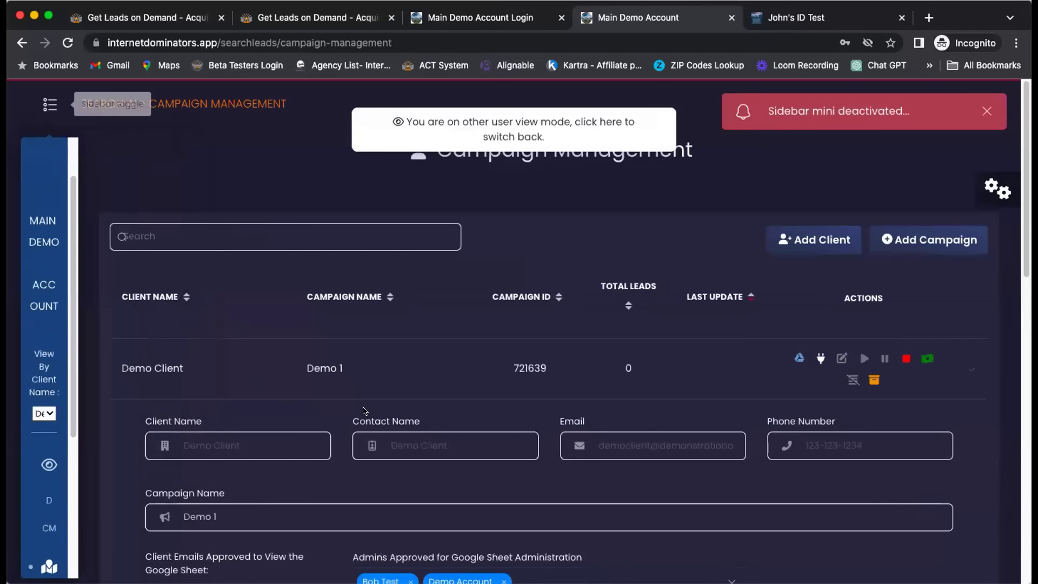
scroll(364, 411, down, 3)
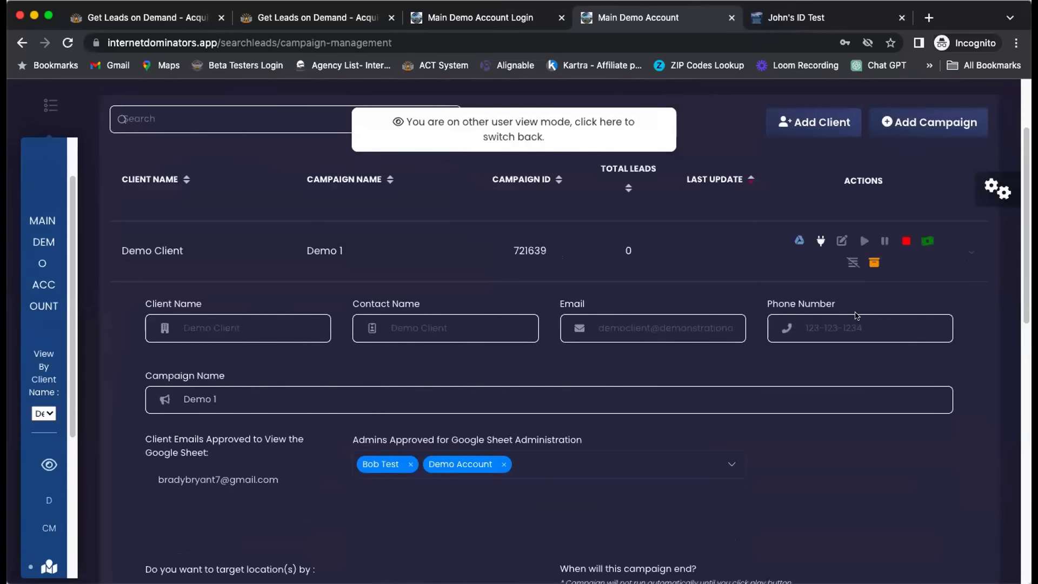
scroll(537, 341, down, 3)
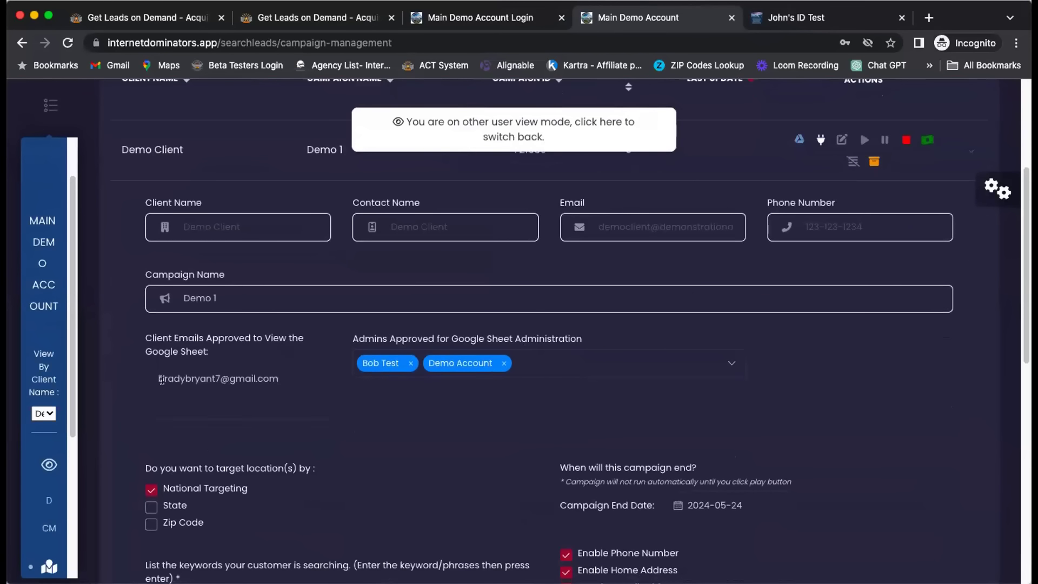
Start a second address under the client emails approved to view the Google Sheet, and erase the typed text.
click(295, 396)
key(Return)
text(brady)
key(BackSpace)
key(BackSpace)
key(BackSpace)
key(BackSpace)
key(BackSpace)
scroll(281, 422, down, 2)
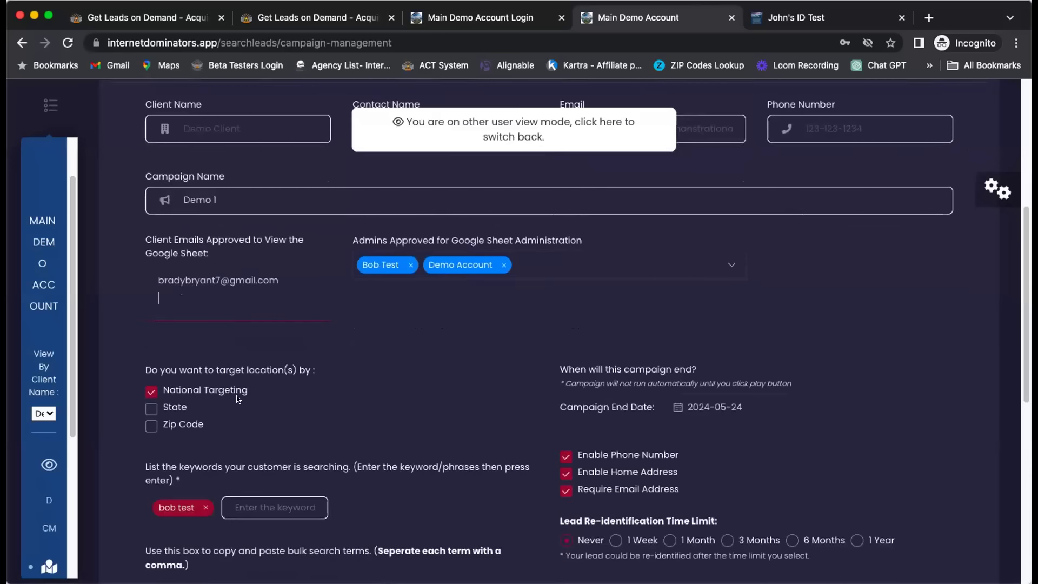
Switch the campaign's location targeting to State, add Arkansas, and remove it from the selection.
click(151, 408)
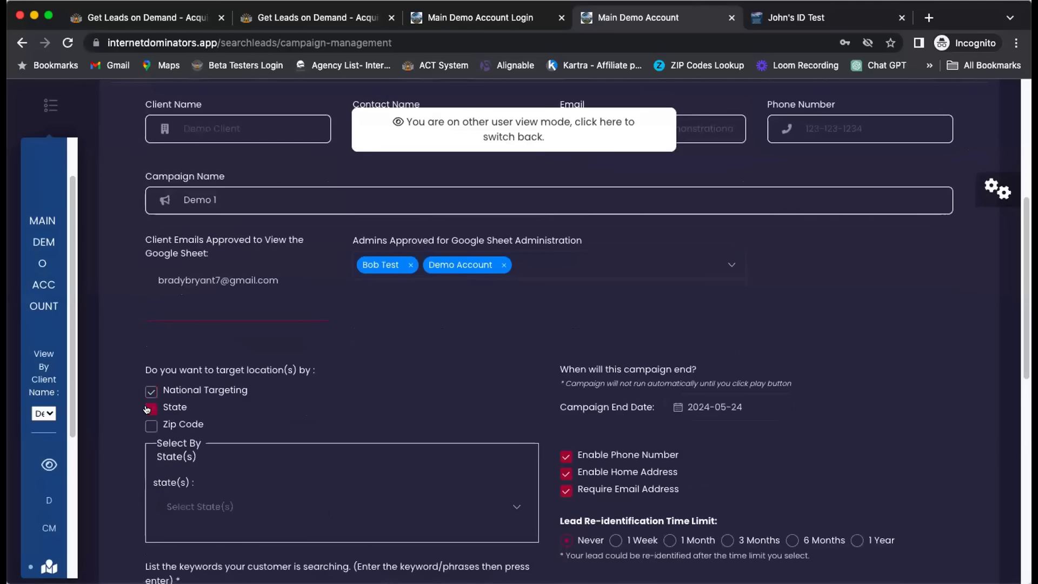
click(242, 508)
click(190, 388)
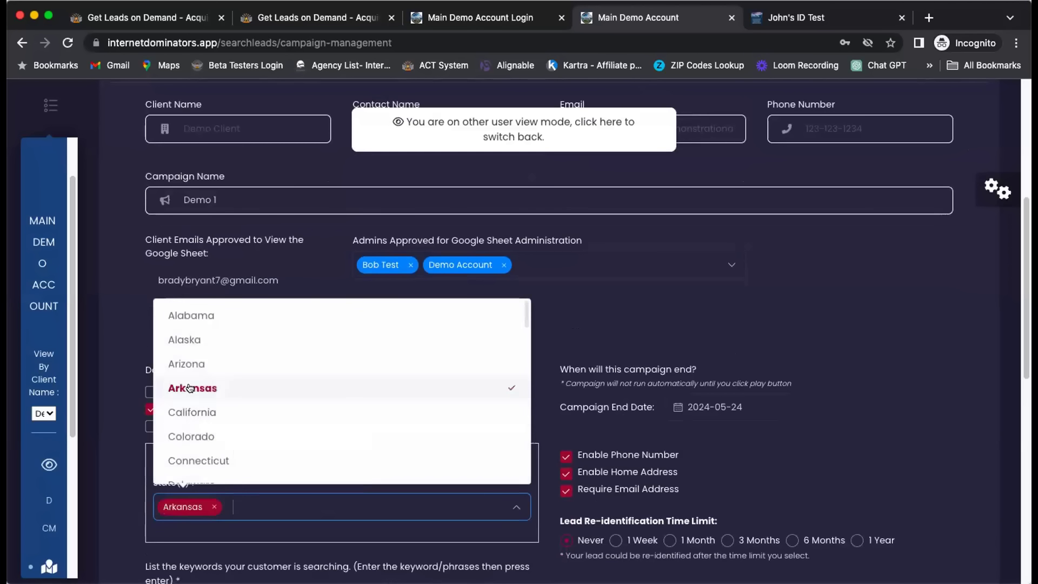
click(543, 381)
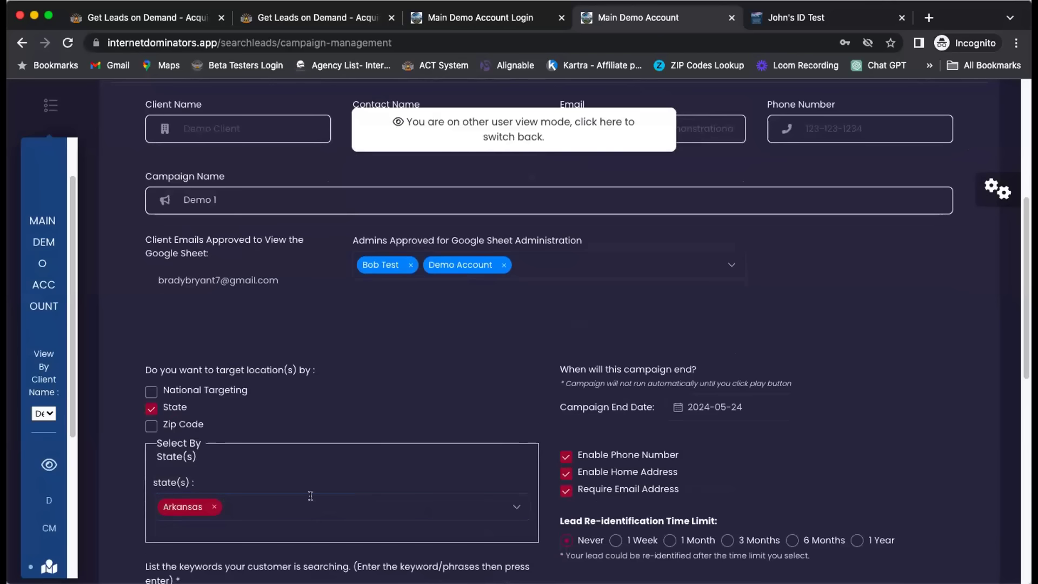
click(214, 506)
Enable Zip Code targeting for the campaign and turn State targeting off.
click(153, 424)
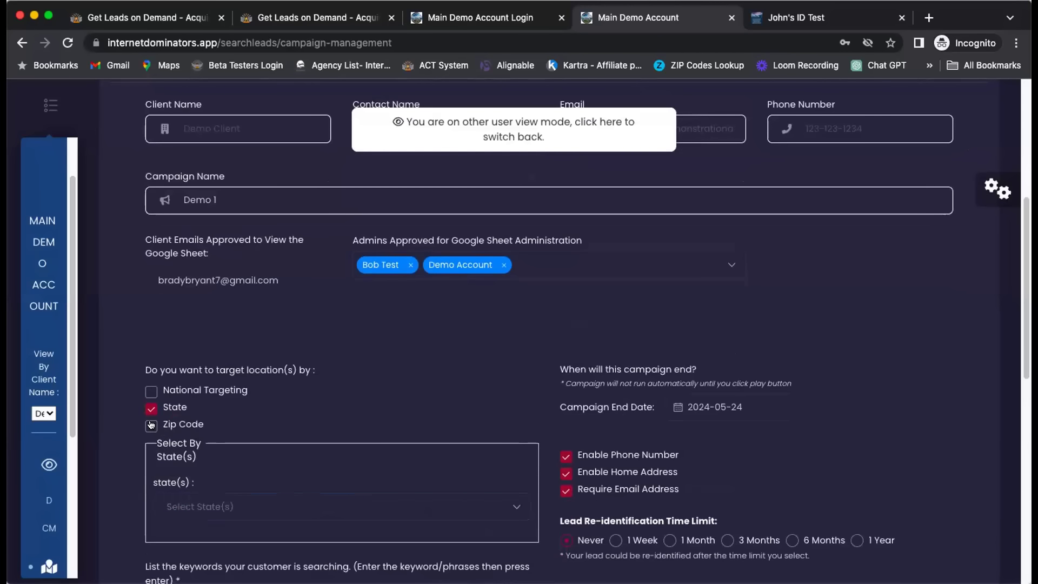
scroll(335, 398, down, 1)
scroll(335, 399, down, 3)
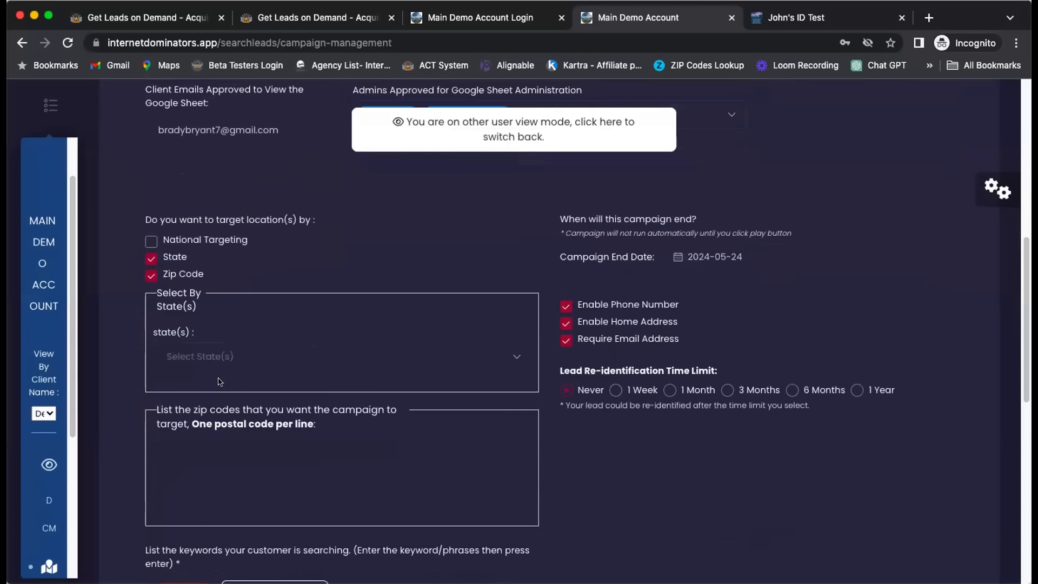
click(151, 258)
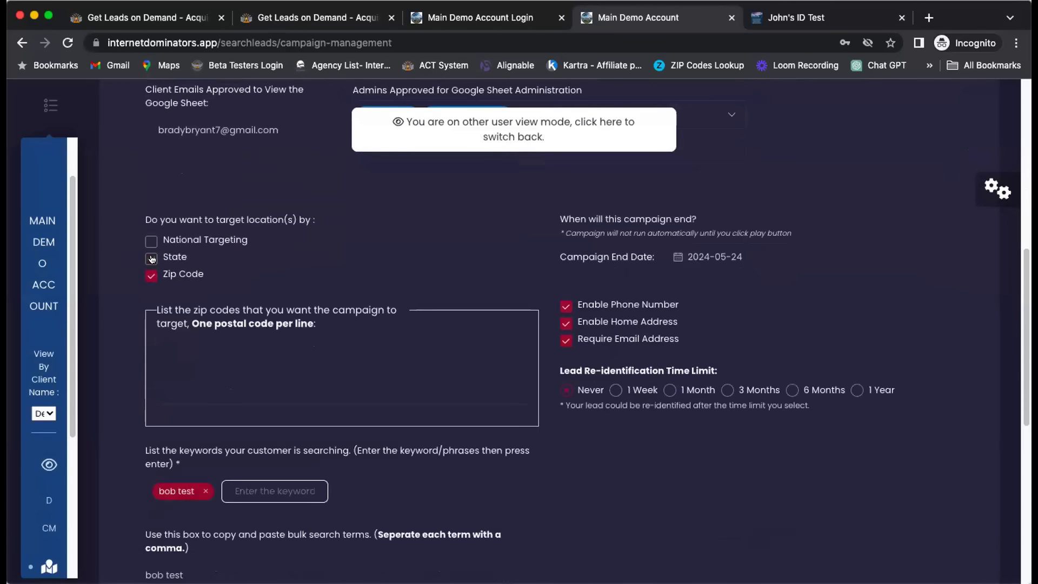
Enter the zip codes 12345 and 12346 on separate lines in the campaign's target list, and clear them.
click(205, 382)
text(12345)
key(Return)
text(12346)
key(Return)
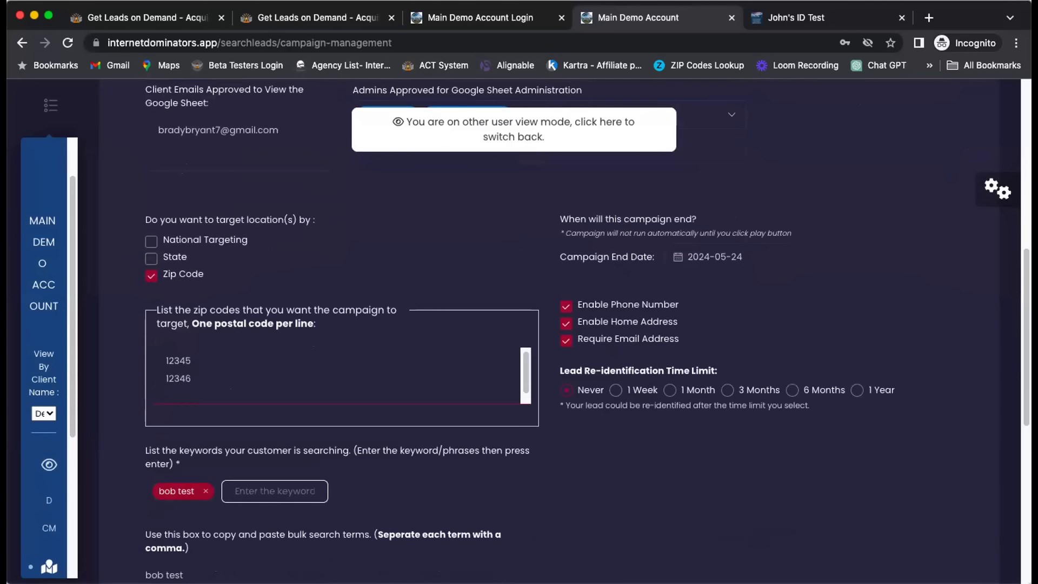
drag(169, 396, 149, 361)
key(BackSpace)
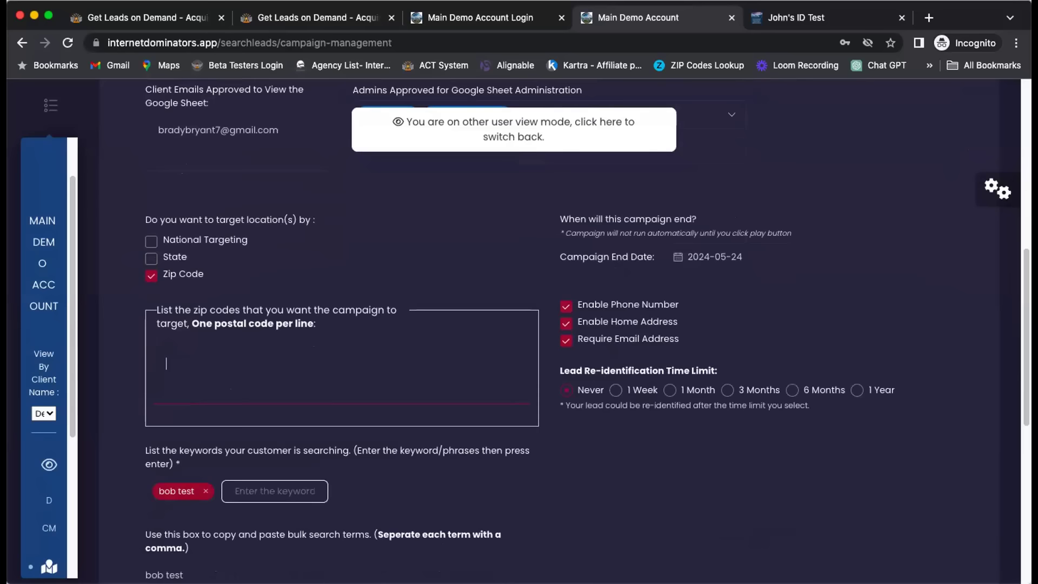
scroll(214, 371, up, 1)
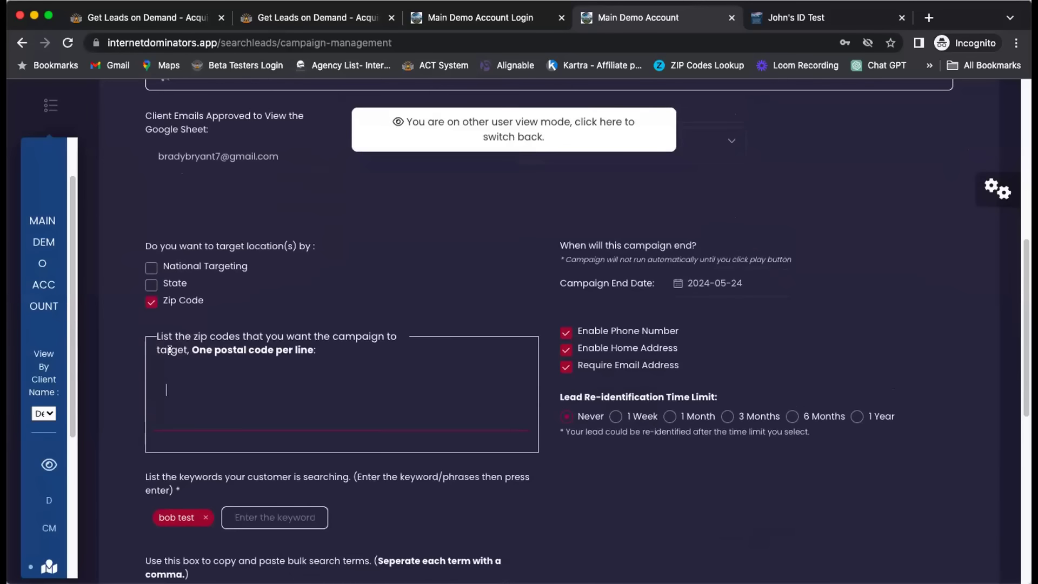
click(232, 385)
Add "123" and "rtl" to the list of keywords the customer is searching.
scroll(253, 492, down, 2)
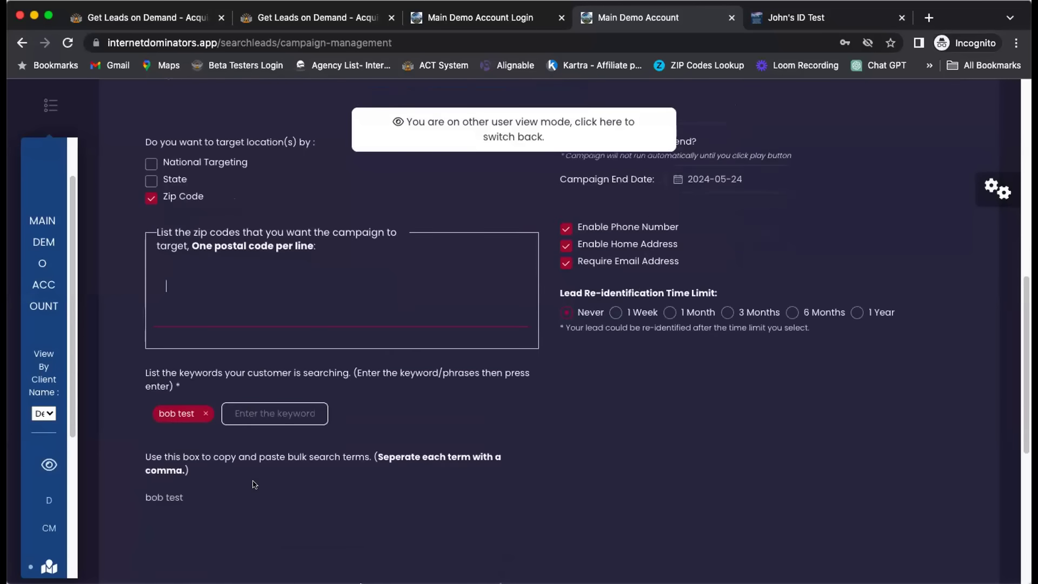
click(252, 402)
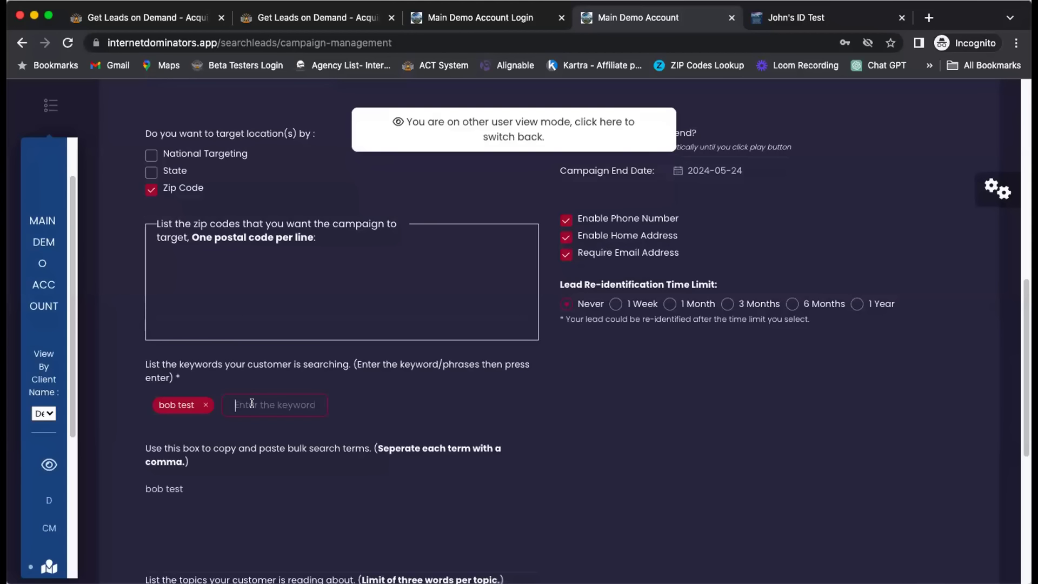
text(12)
key(BackSpace)
key(BackSpace)
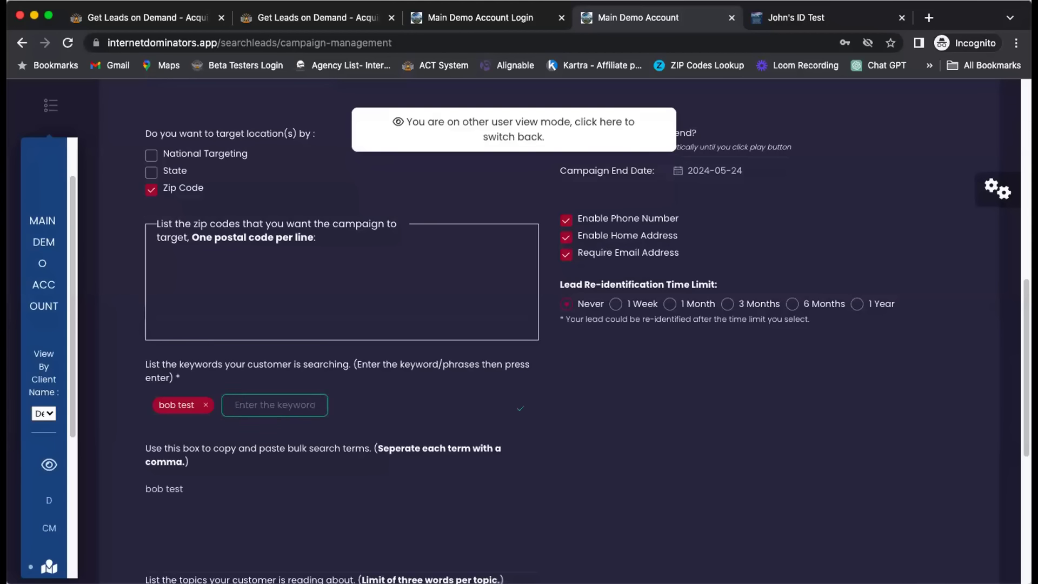
text(123)
key(Return)
text(rtl)
key(Return)
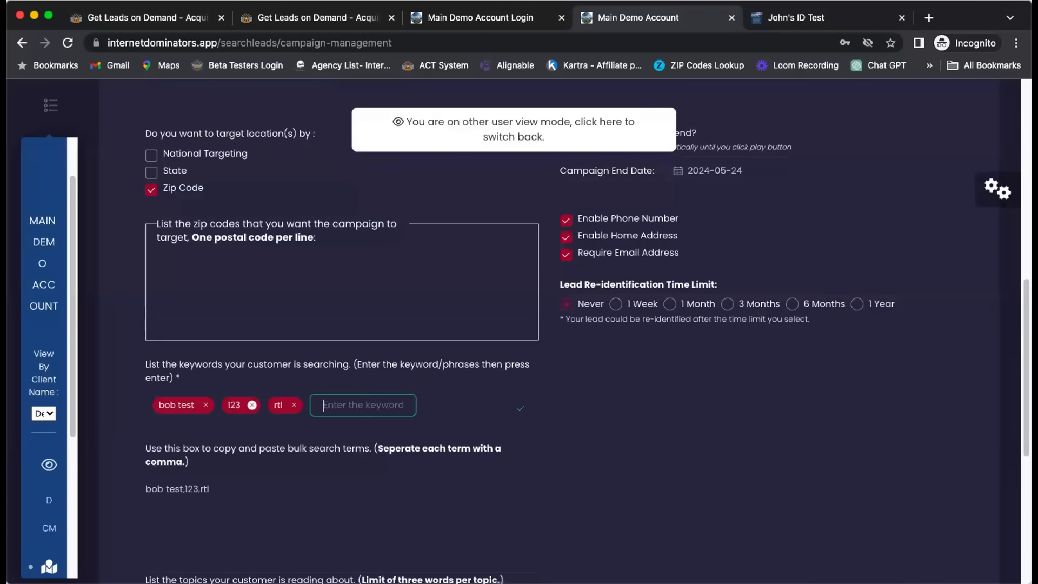
Add the multi-word keywords "one one" and "ine one one" to the campaign's search keywords.
text(one one)
key(Return)
text(in)
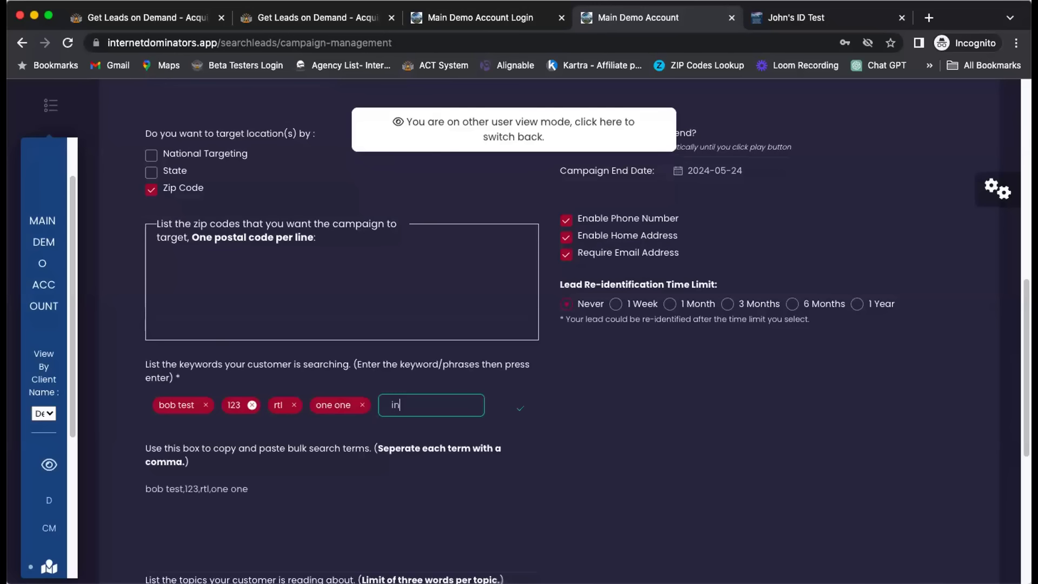
text(e one one)
key(Return)
Type the four-word keyword "one one one one" without adding it, and clear the entry.
text(one one one one)
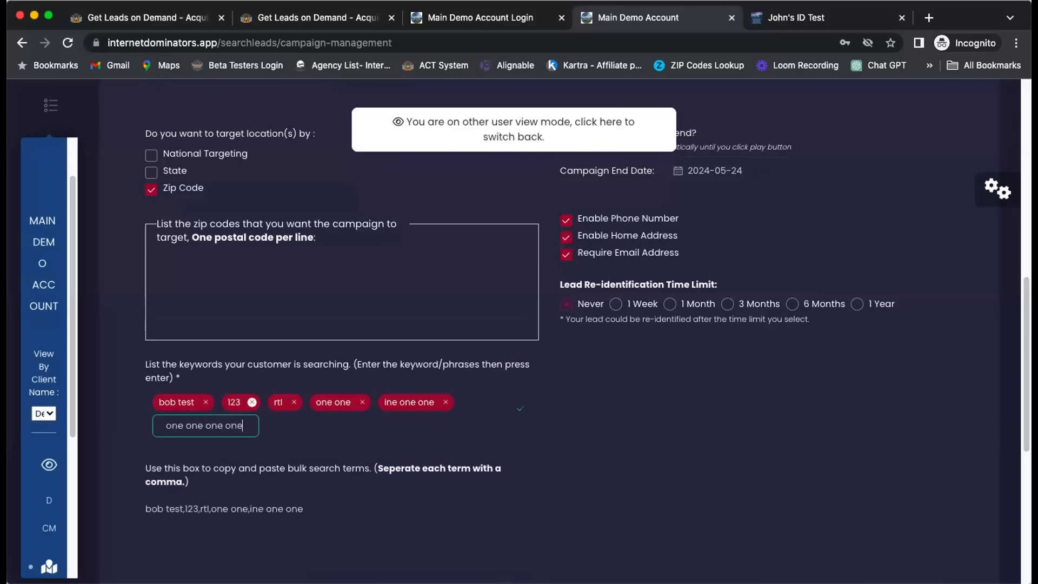
key(ctrl+a)
key(BackSpace)
Cut the whole comma-separated list out of the bulk search terms box.
scroll(254, 420, down, 3)
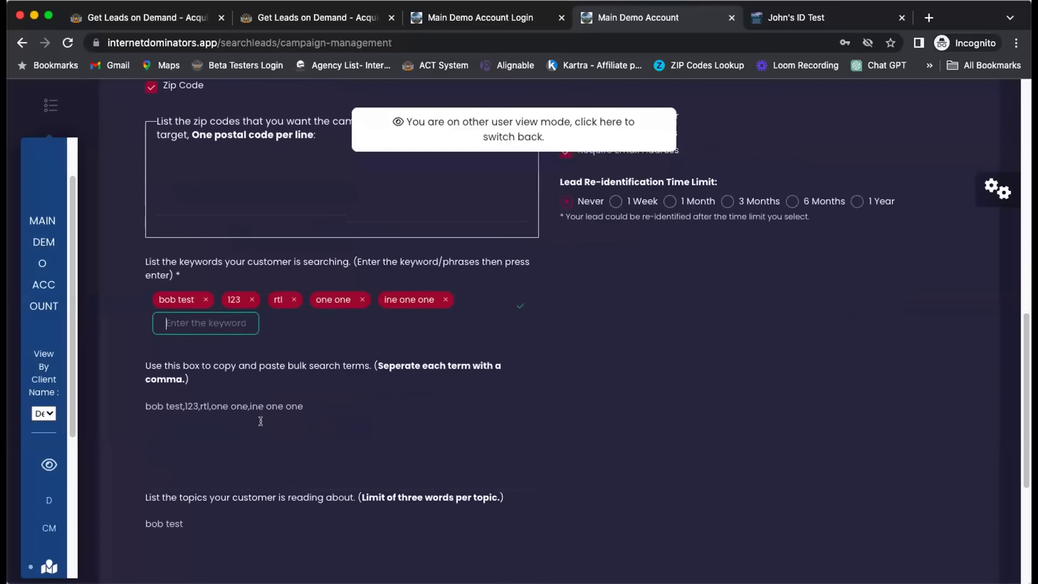
scroll(260, 421, down, 1)
click(318, 387)
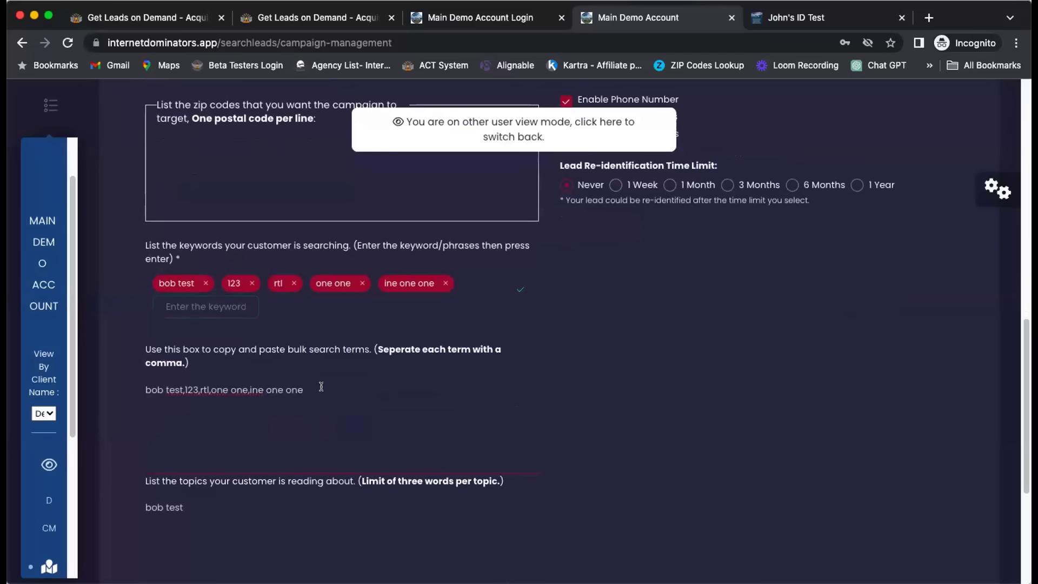
drag(317, 388, 148, 385)
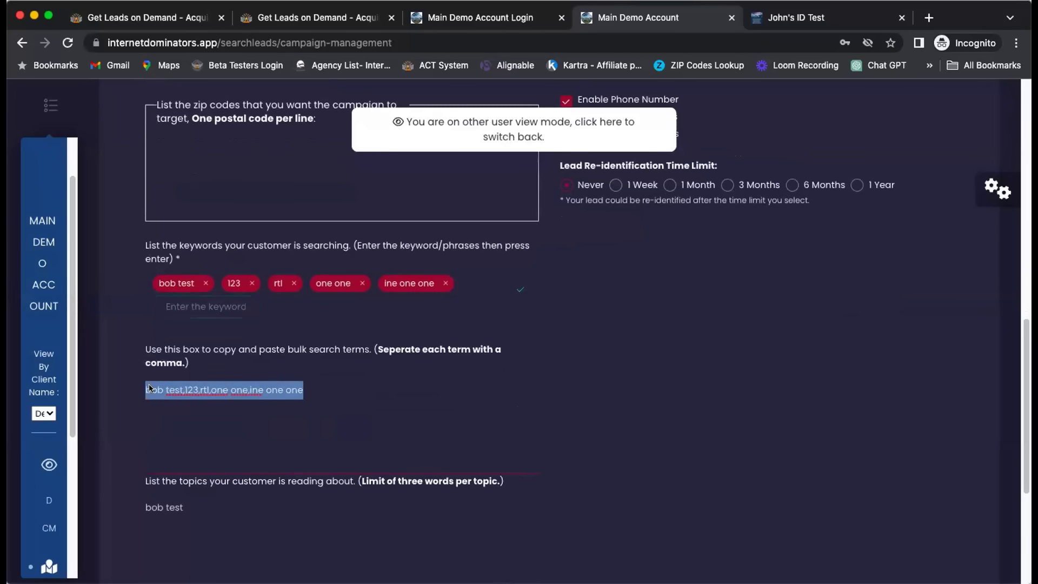
right_click(150, 386)
click(183, 387)
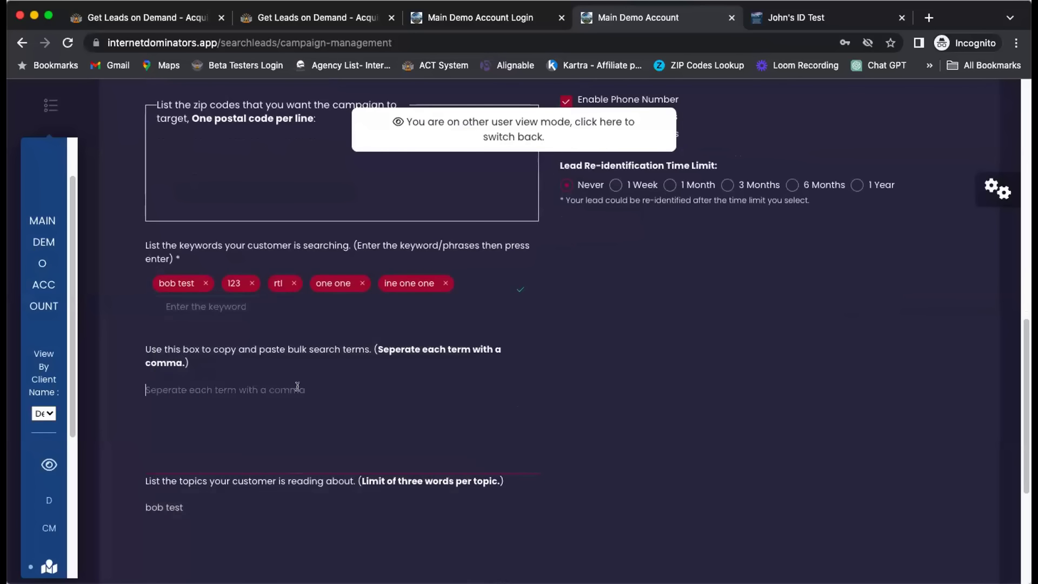
Remove the keywords "bob test", "123", "rtl", "one one" and "ine one one" from the campaign's search keywords.
click(205, 284)
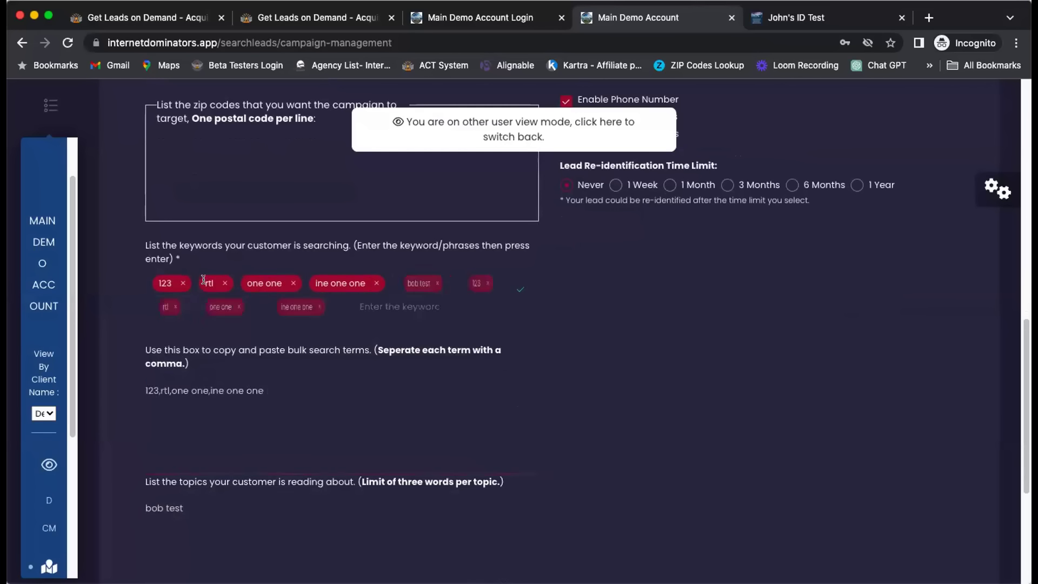
click(178, 285)
click(178, 285)
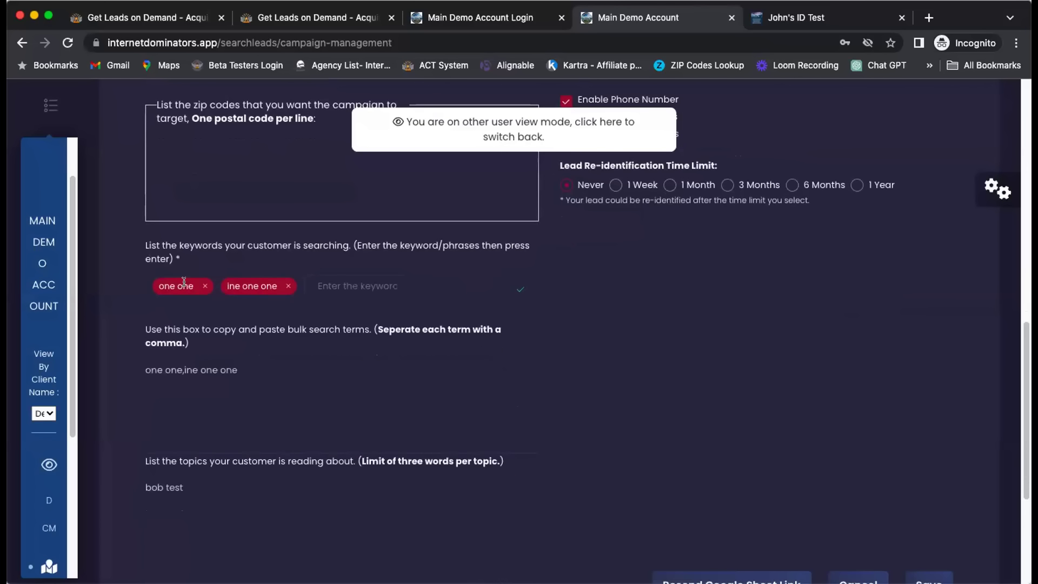
click(205, 286)
click(219, 286)
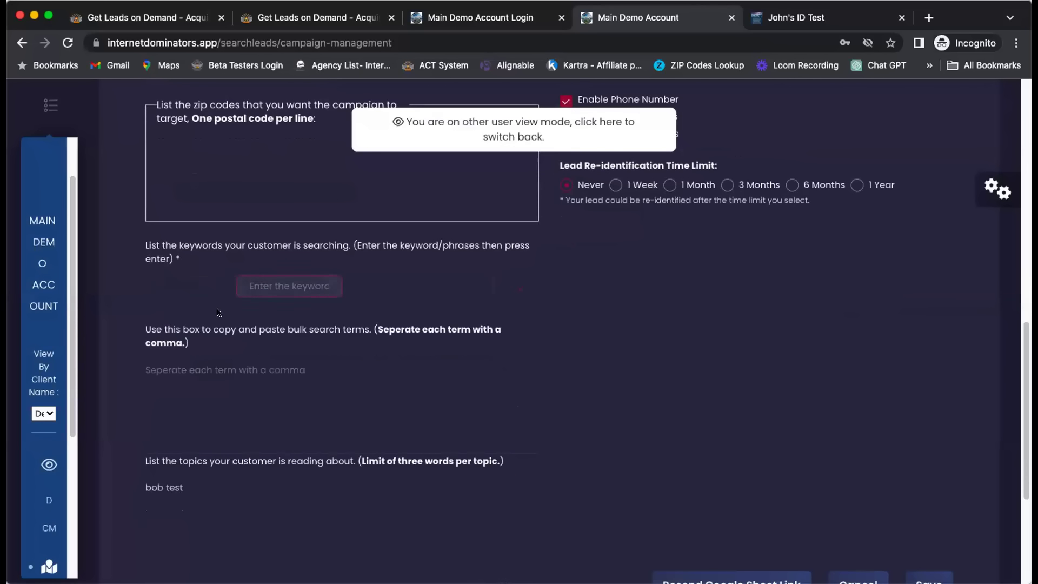
Paste the cut list "bob test,123,rtl,one one,ine one one" into the bulk search terms box and apply it as keywords.
right_click(180, 361)
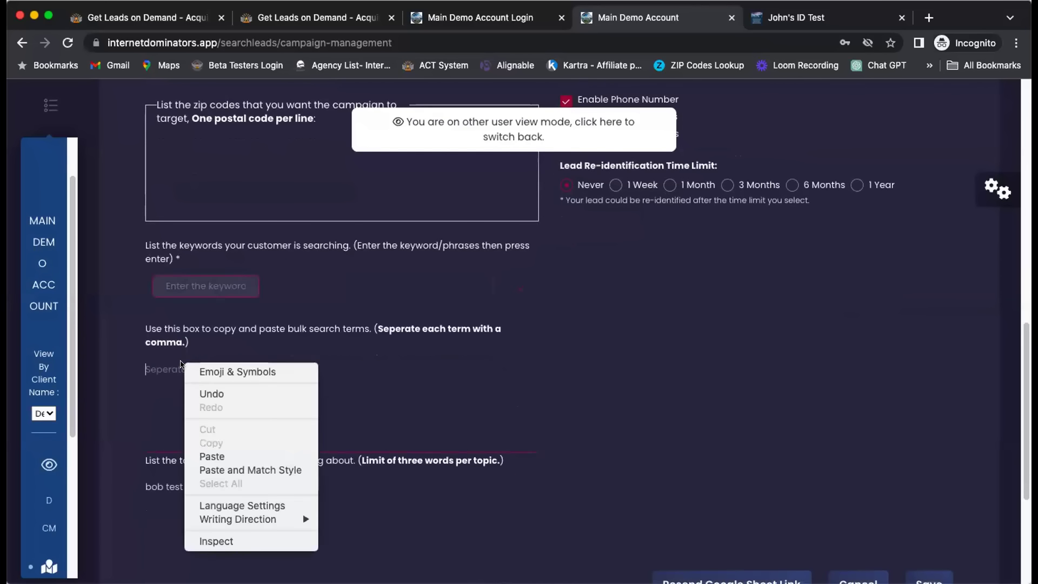
click(227, 454)
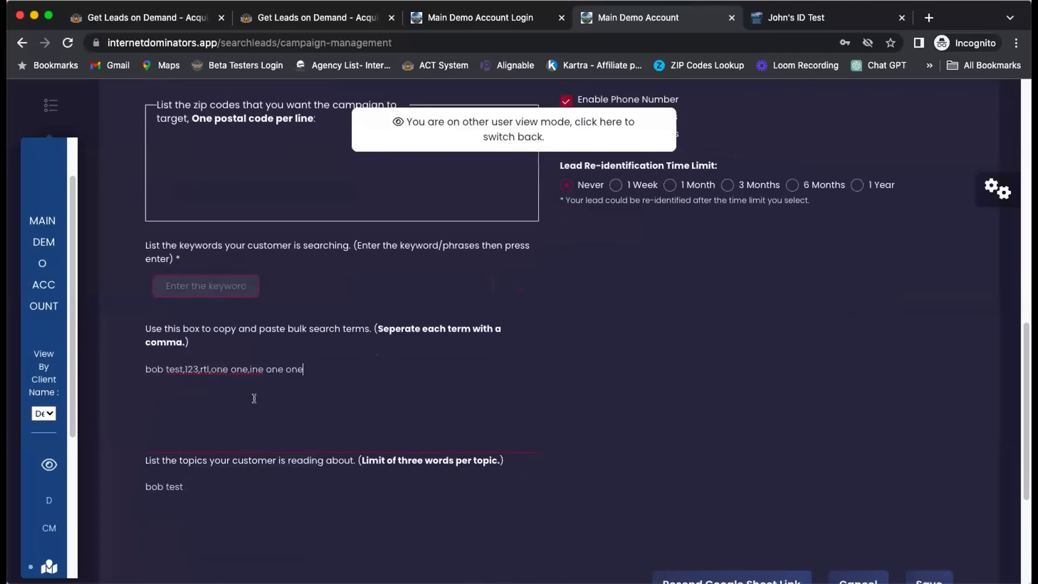
key(Return)
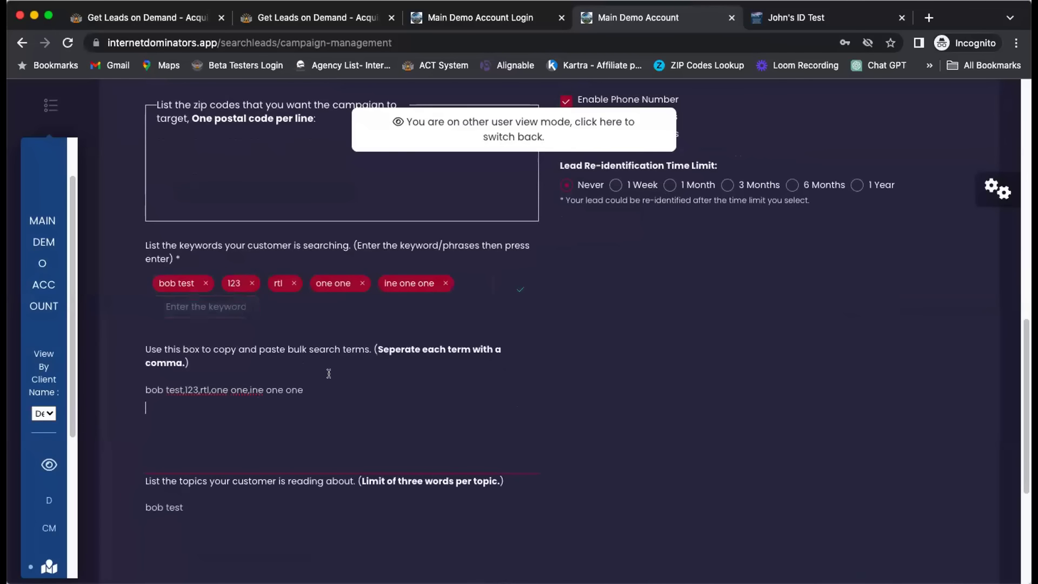
Replace the topics the customer is reading about with the bulk search terms list "bob test,123,rtl,one one,ine one one".
scroll(363, 387, down, 3)
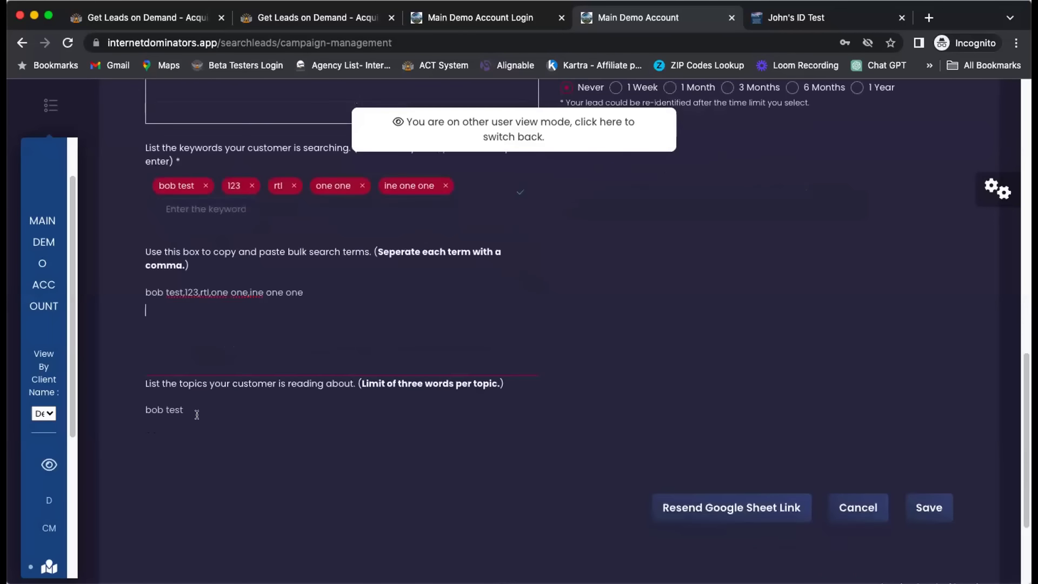
drag(195, 409, 111, 410)
key(BackSpace)
drag(317, 291, 127, 285)
right_click(168, 292)
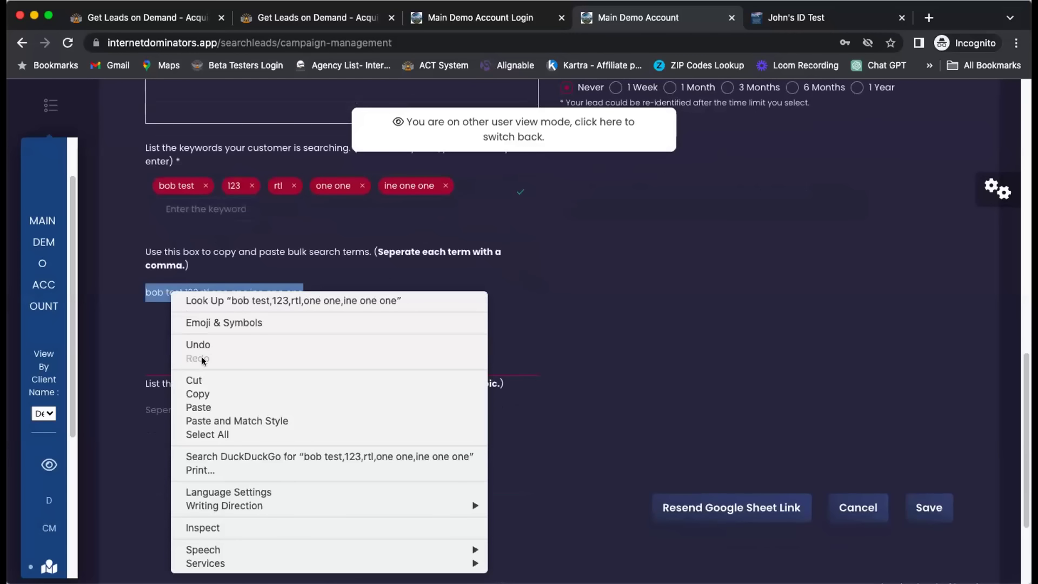
click(204, 393)
right_click(178, 417)
click(211, 482)
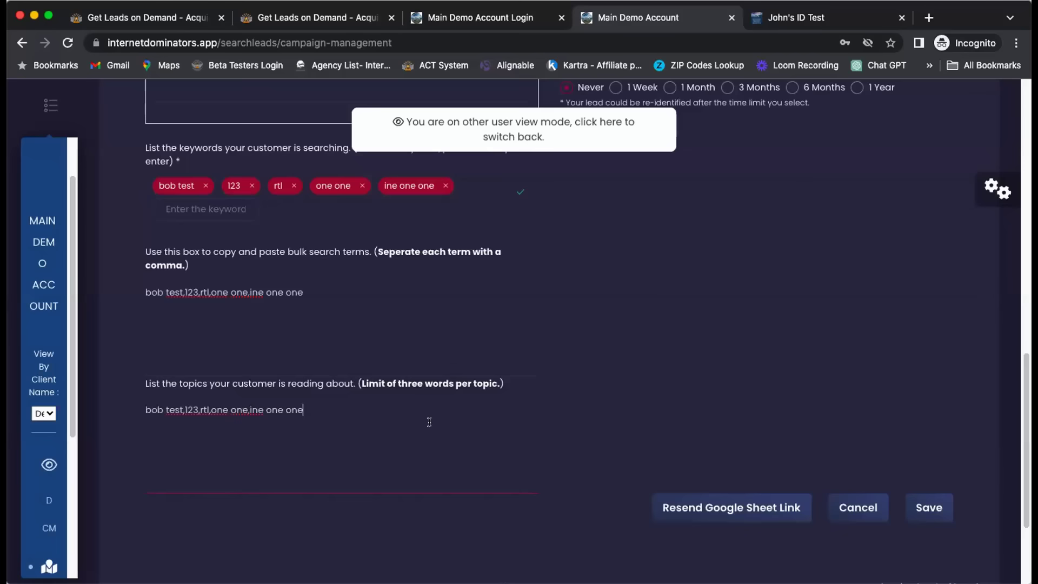
Open the campaign financials of the Search AI campaign Demo 1 and set the cost per lead to $3.99.
scroll(429, 417, up, 5)
scroll(429, 417, up, 2)
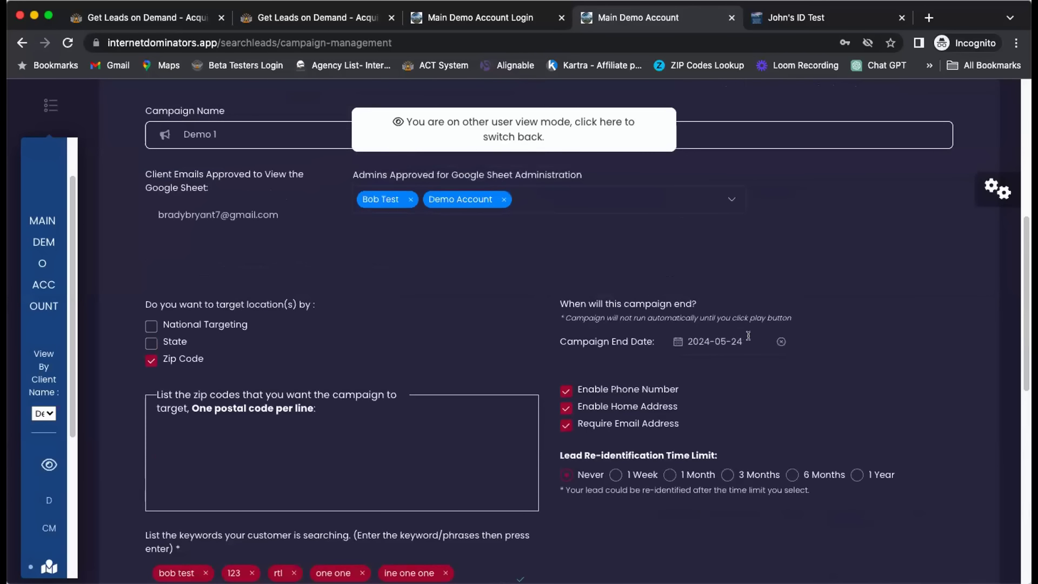
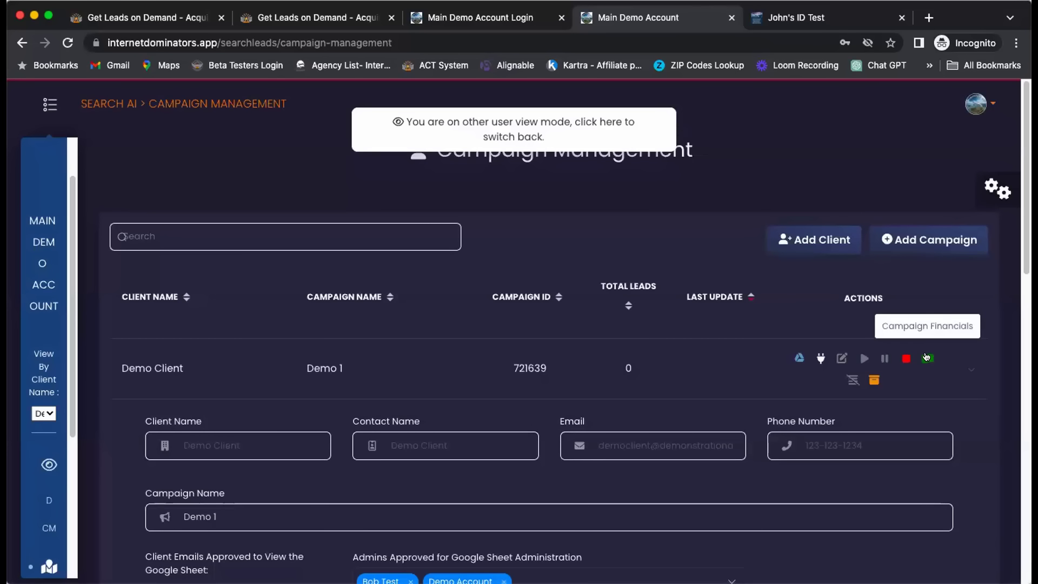
click(927, 357)
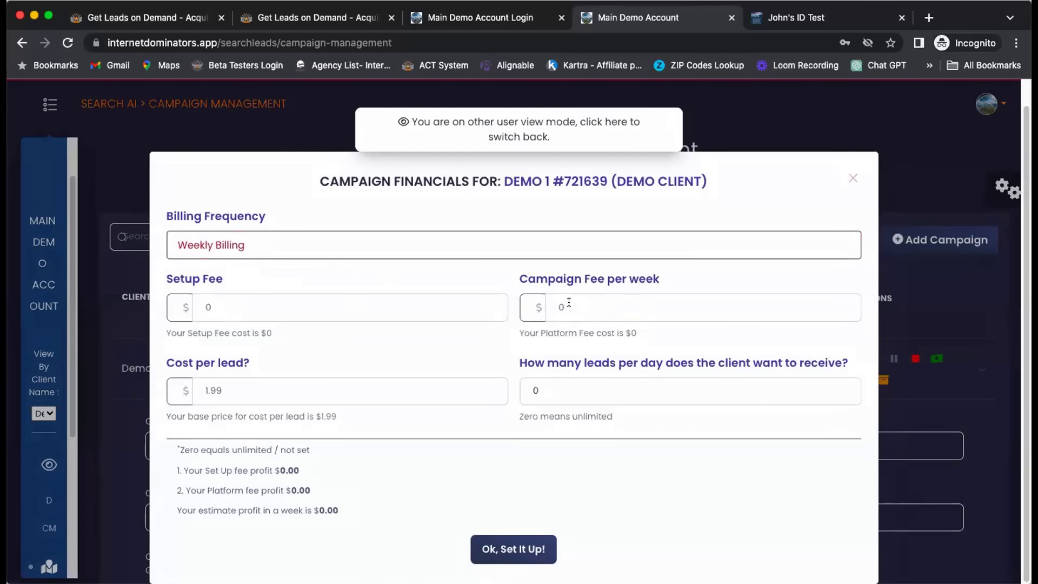
click(228, 385)
key(BackSpace)
key(BackSpace)
key(BackSpace)
text(3.99)
Set the number of leads the client wants per day to 10 and save the campaign financials.
click(548, 387)
key(BackSpace)
text(10)
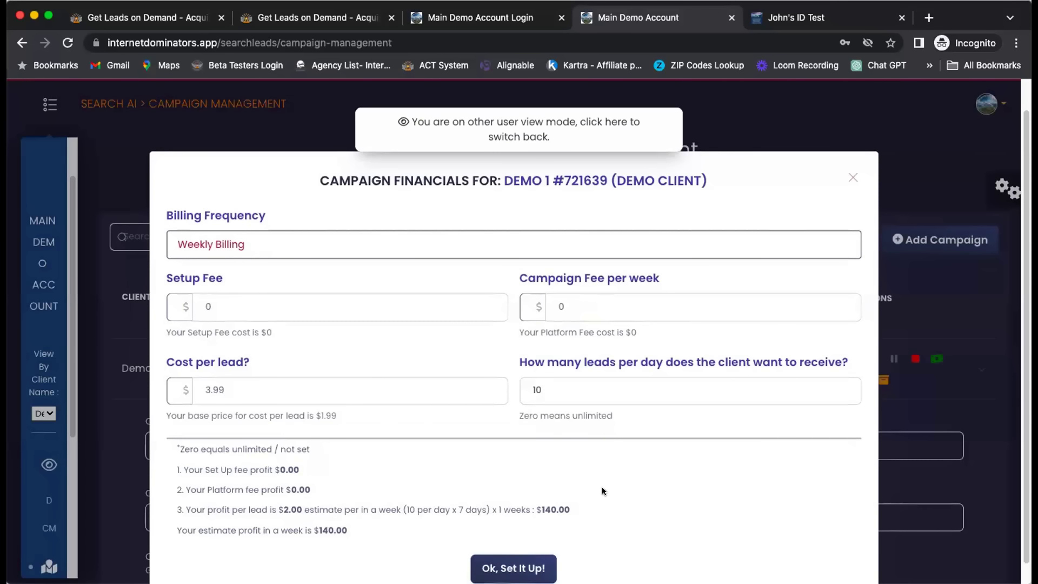
click(519, 562)
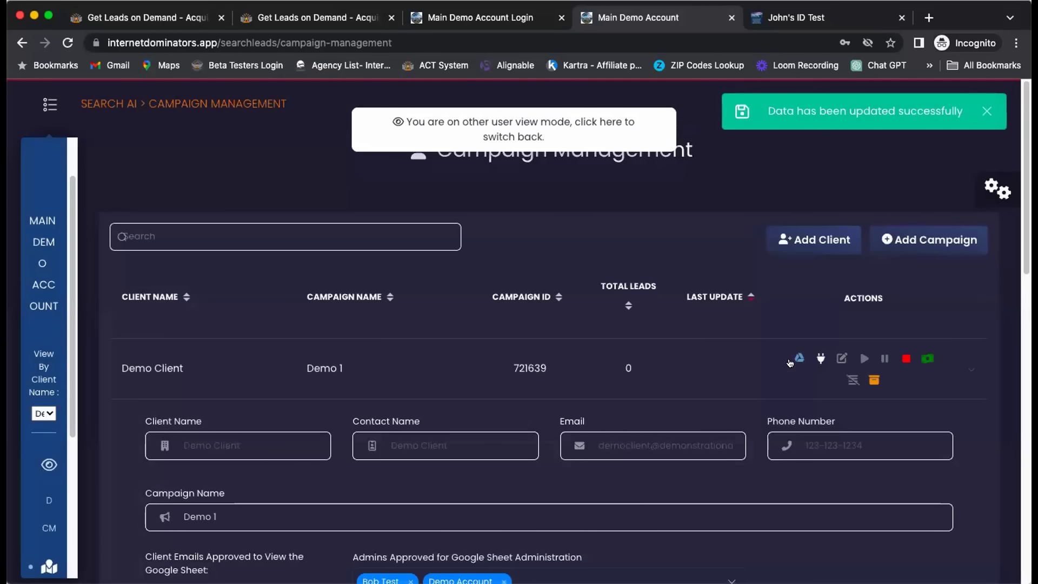
Reopen Demo 1's campaign financials, enter 0 leads per day for unlimited, and close them without saving.
click(927, 358)
double_click(524, 363)
text(0)
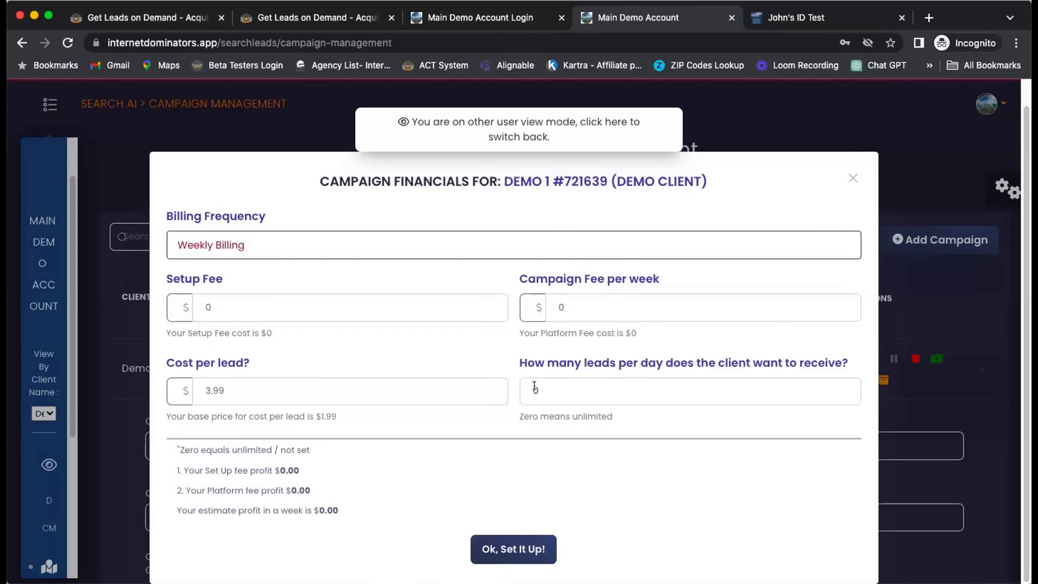
drag(514, 414, 605, 422)
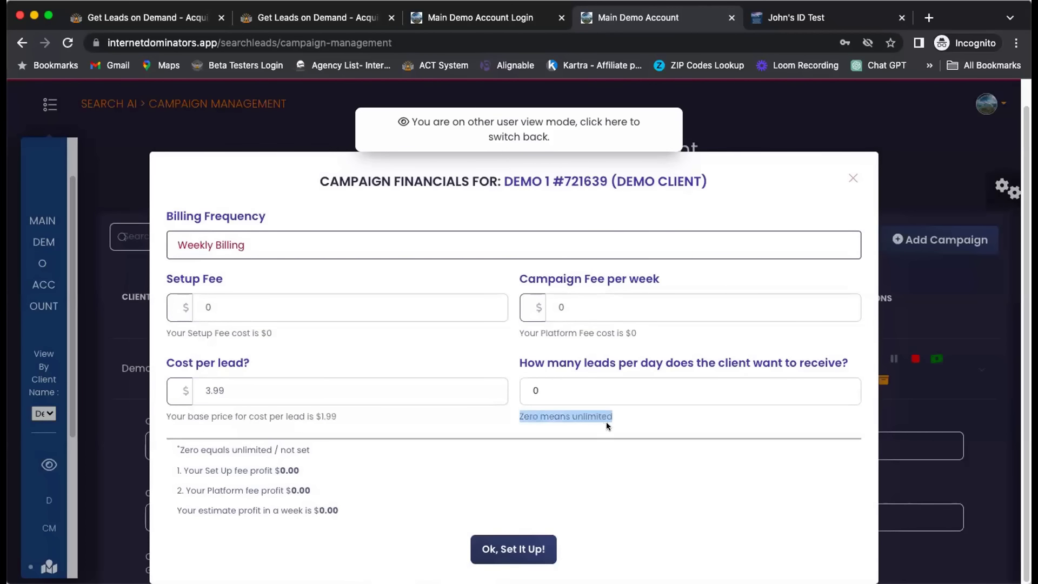
click(553, 386)
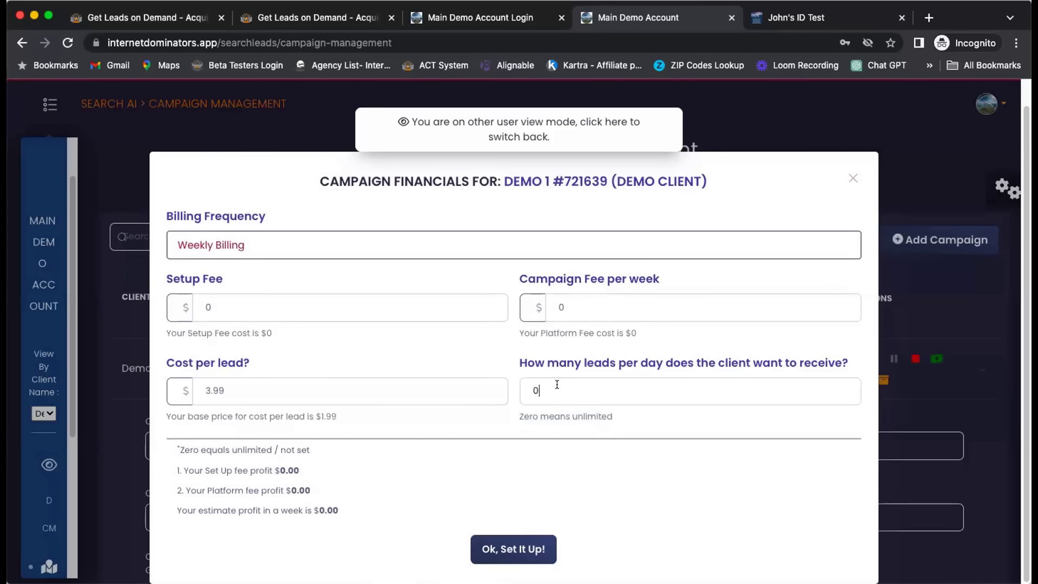
click(848, 177)
Review Demo 1's targeting and keyword settings, and view the campaign's opt-out database upload without adding a file.
scroll(860, 348, down, 6)
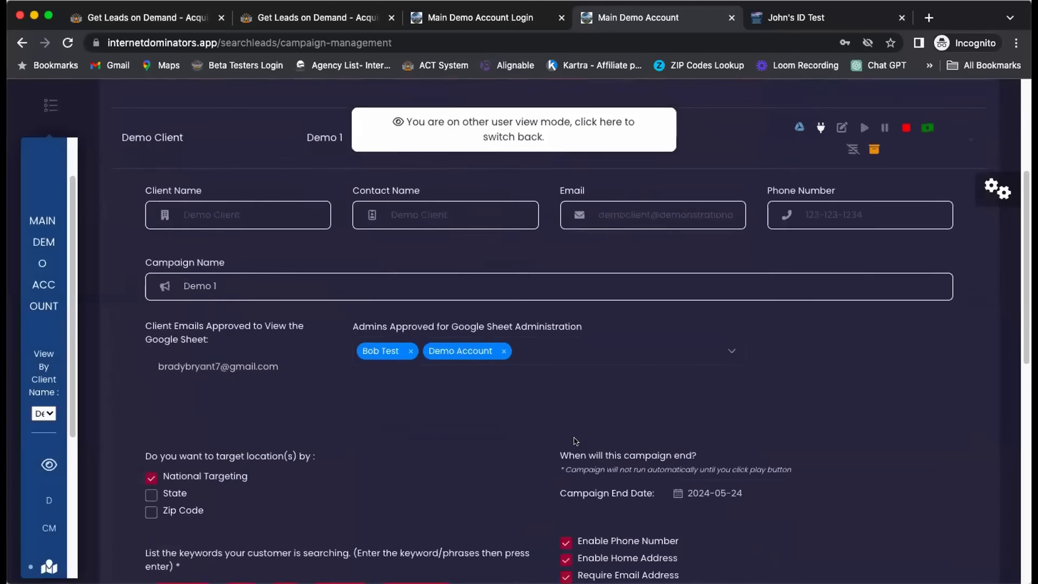
scroll(467, 438, down, 3)
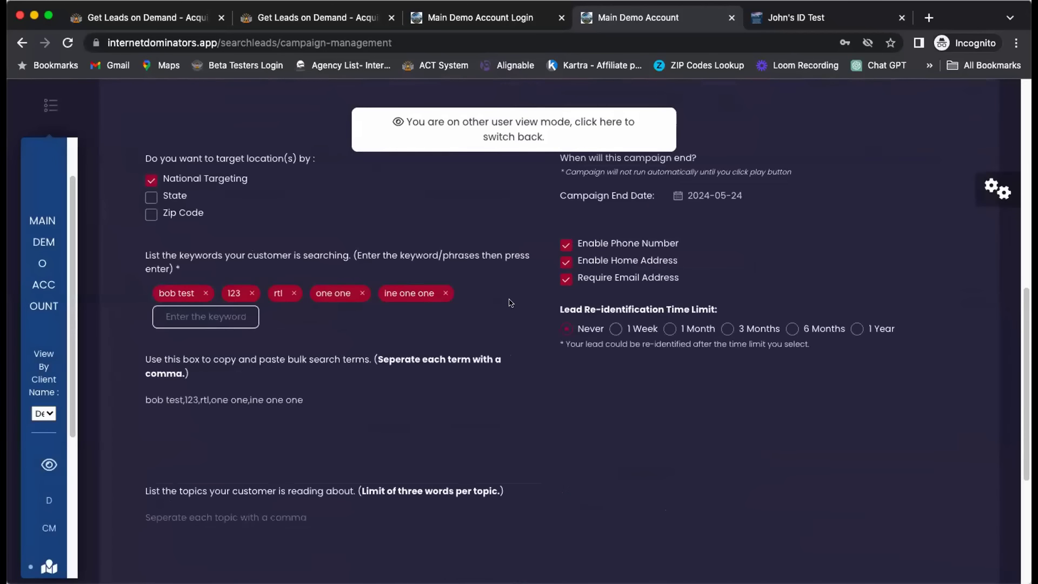
scroll(509, 302, up, 2)
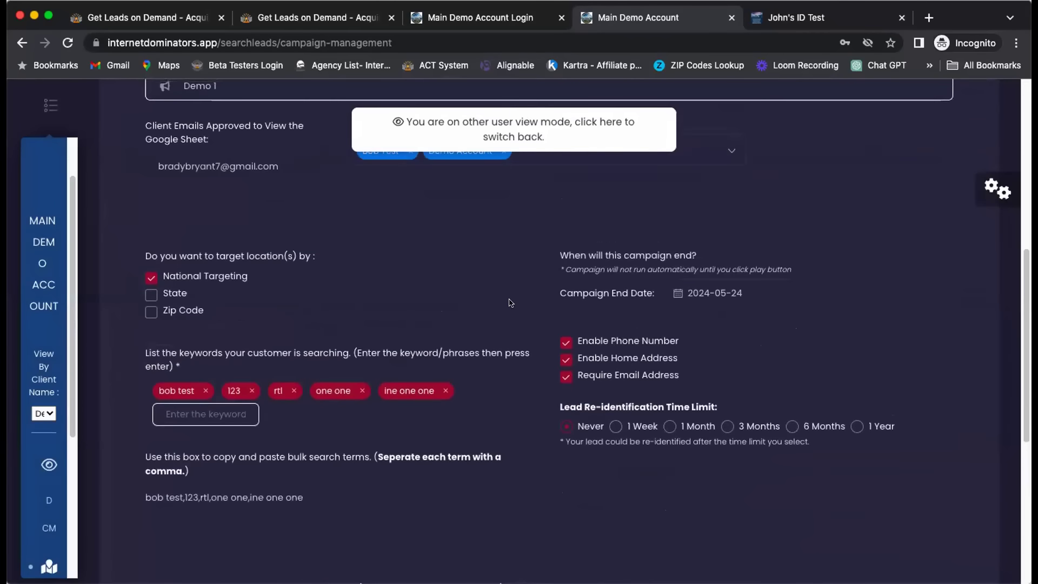
scroll(511, 298, up, 7)
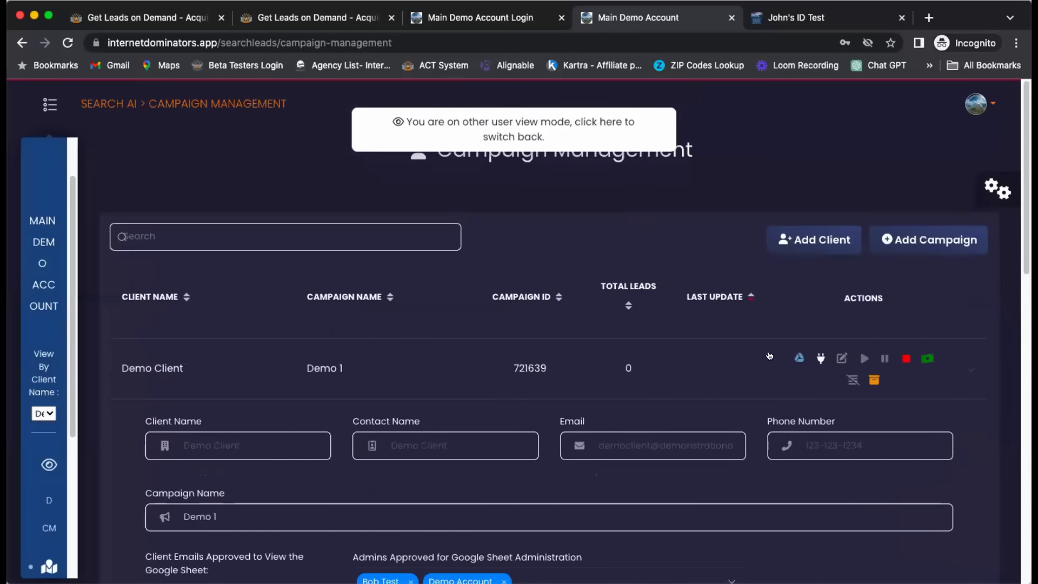
click(851, 380)
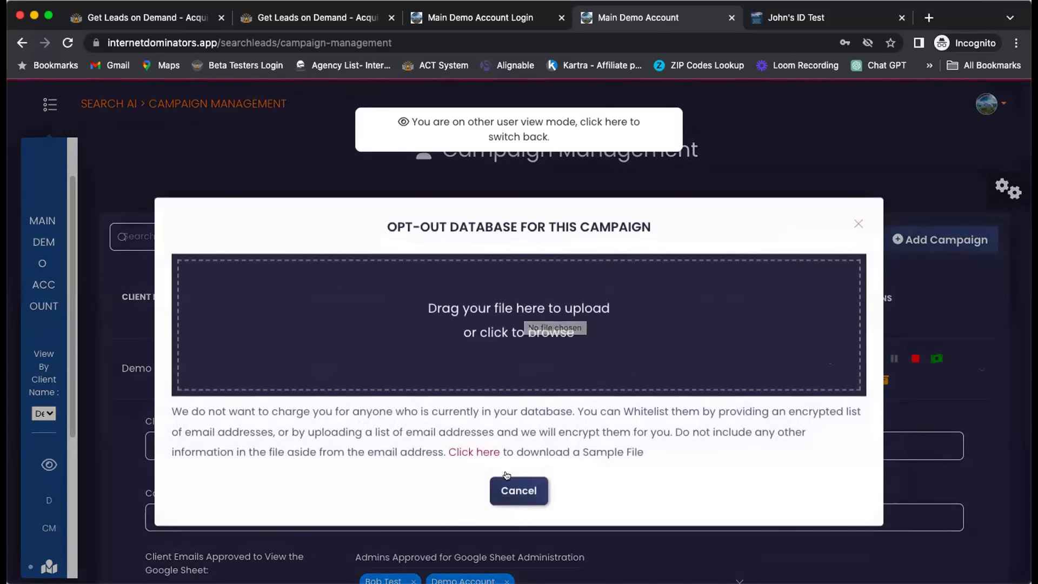
click(520, 491)
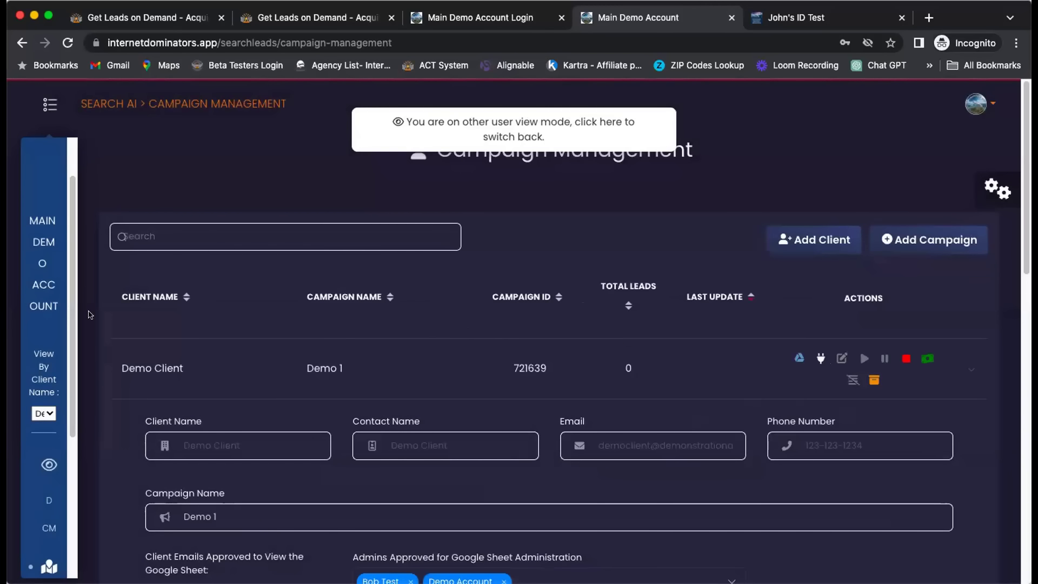
Collapse the Demo 1 campaign's edit form and go to the Site AI campaign management page.
mouse_move(18, 465)
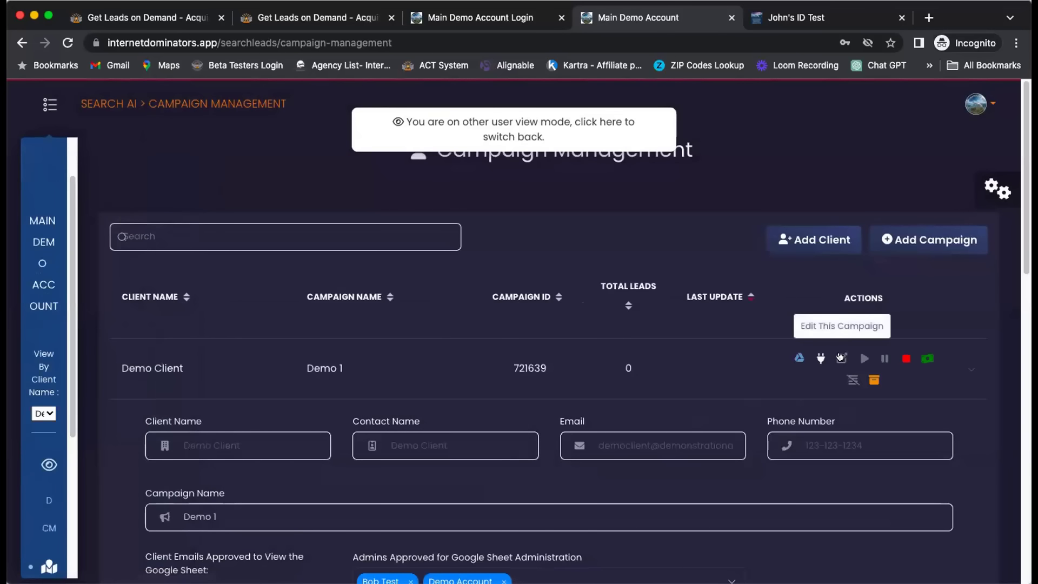
click(841, 358)
mouse_move(66, 351)
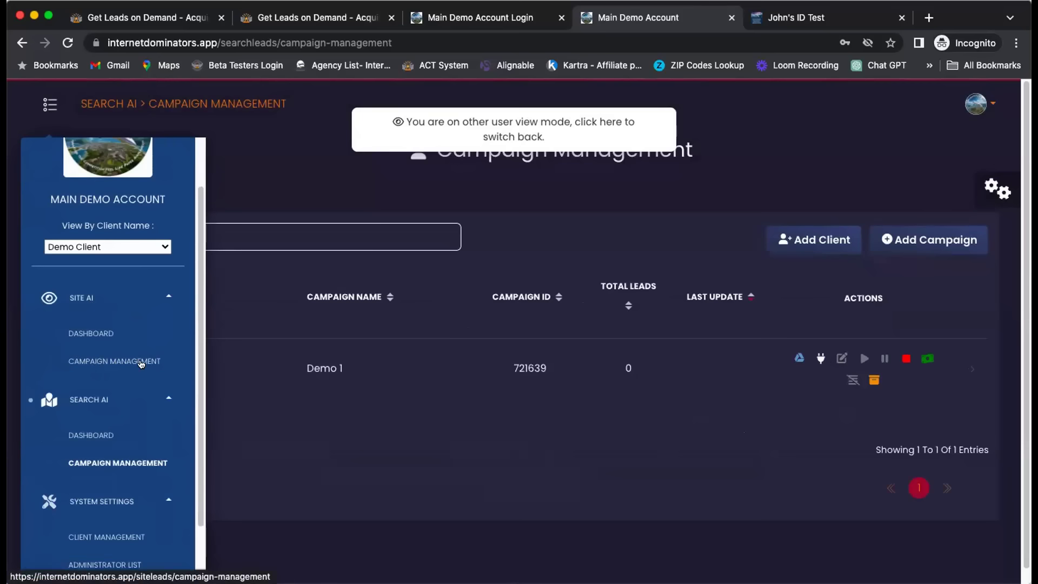
click(108, 358)
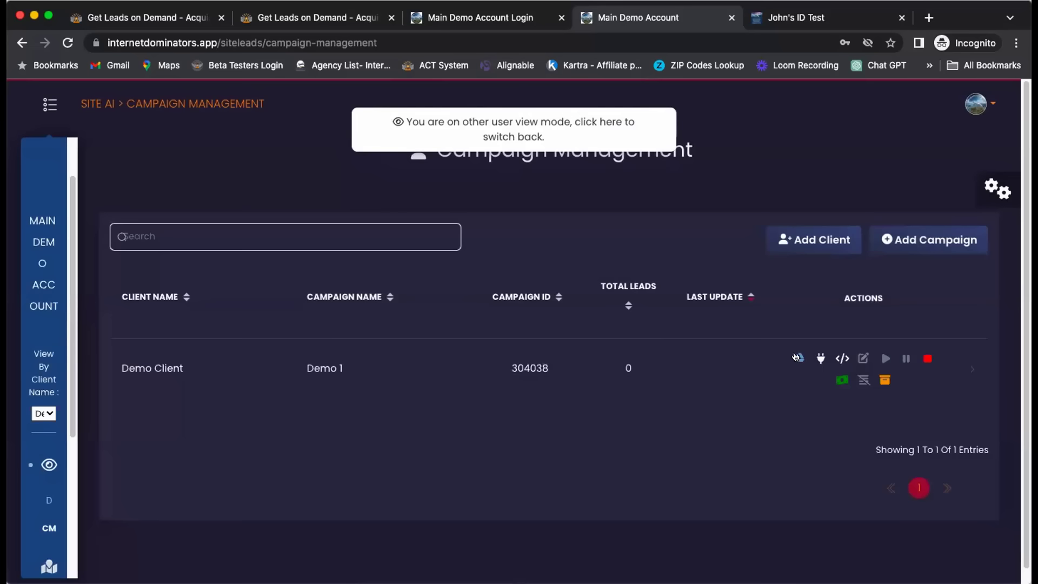
View the Site AI Demo 1 campaign's financials and its client embed code, closing both without changes.
click(842, 381)
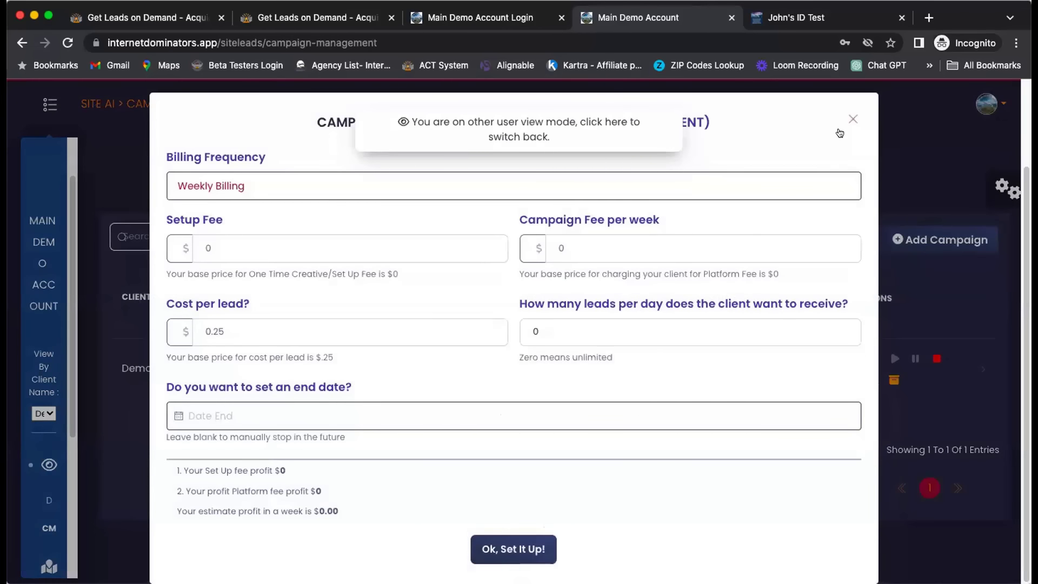
click(852, 119)
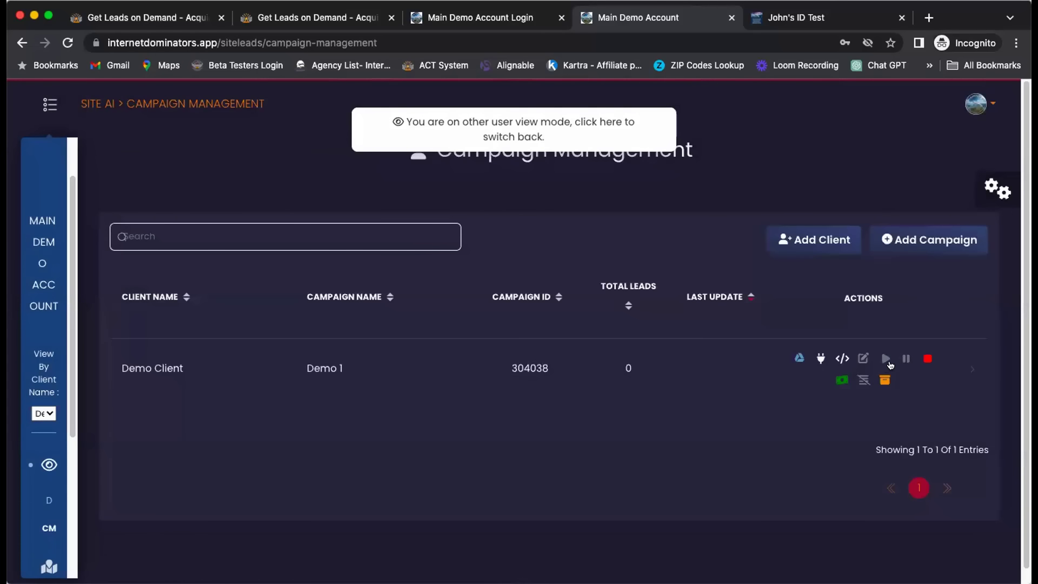
click(840, 358)
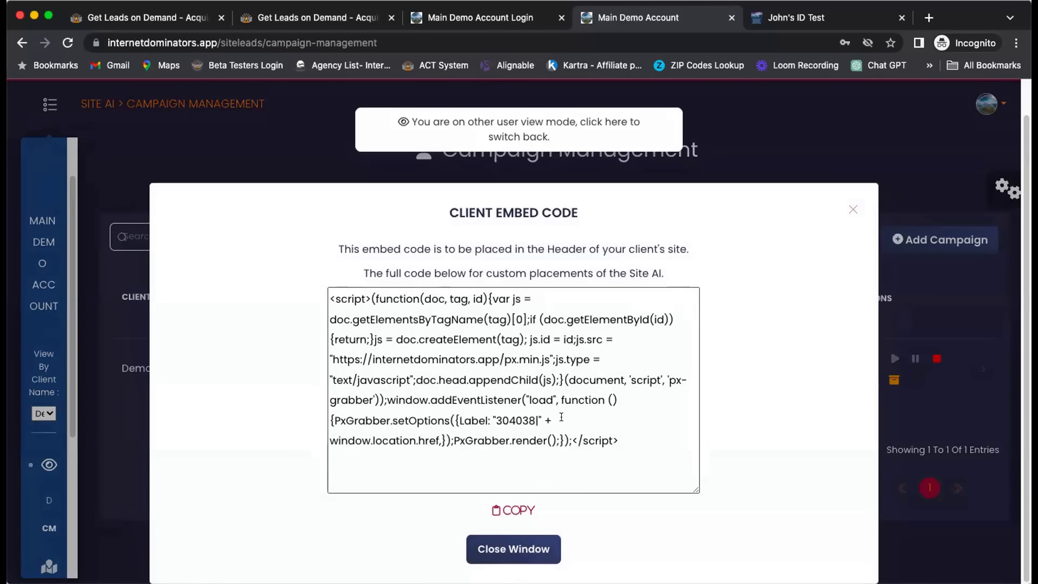
click(509, 547)
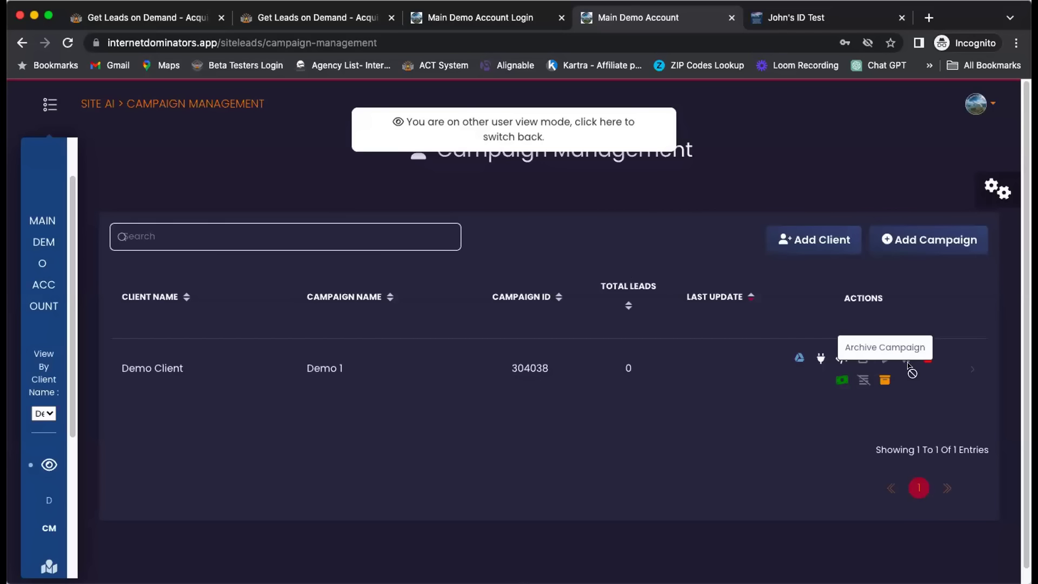
View the Site AI Demo 1 campaign's integration settings for the Google Sheet and cancel without saving.
click(817, 357)
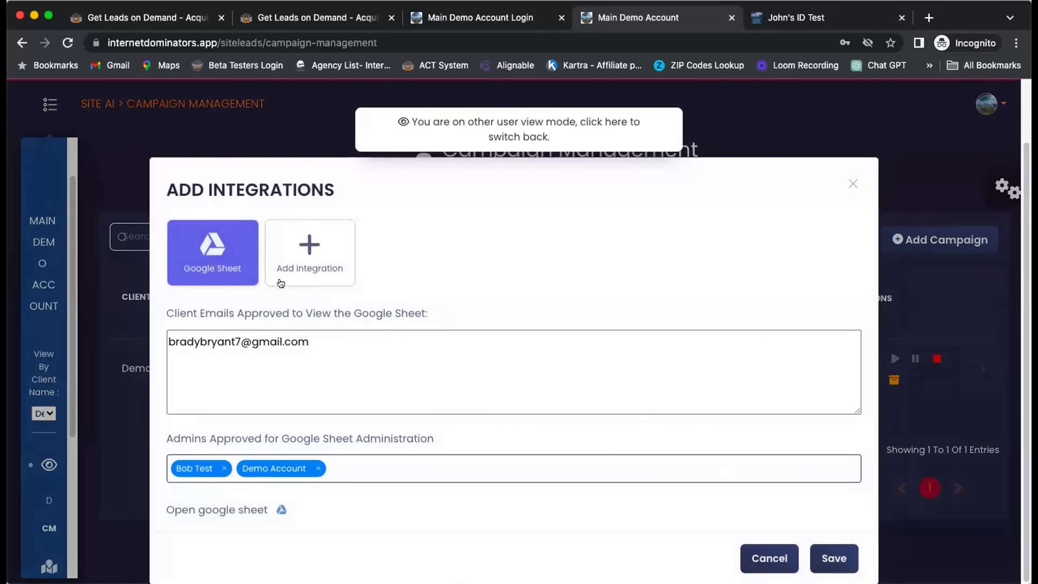
click(772, 557)
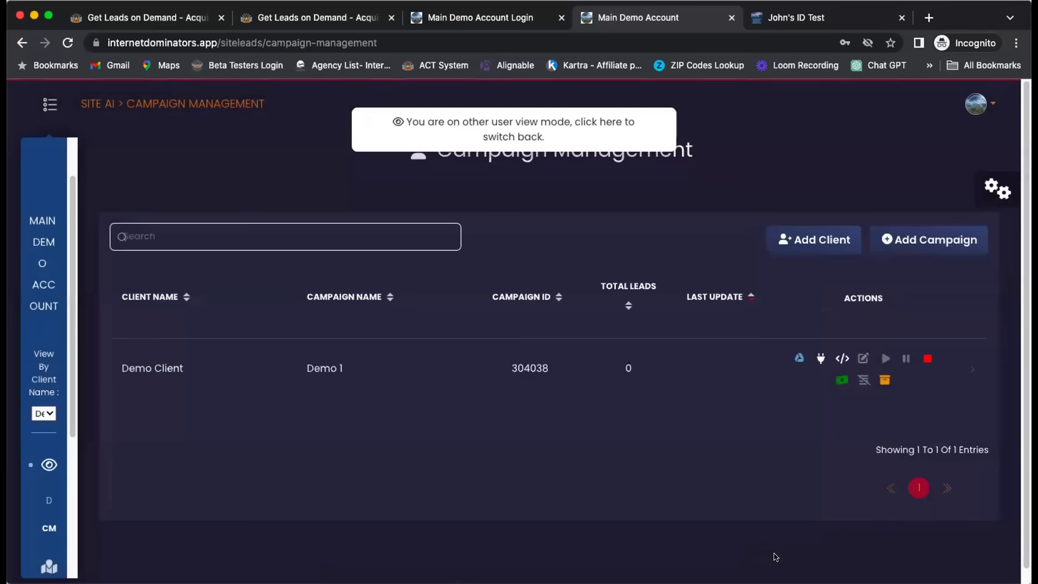
mouse_move(38, 330)
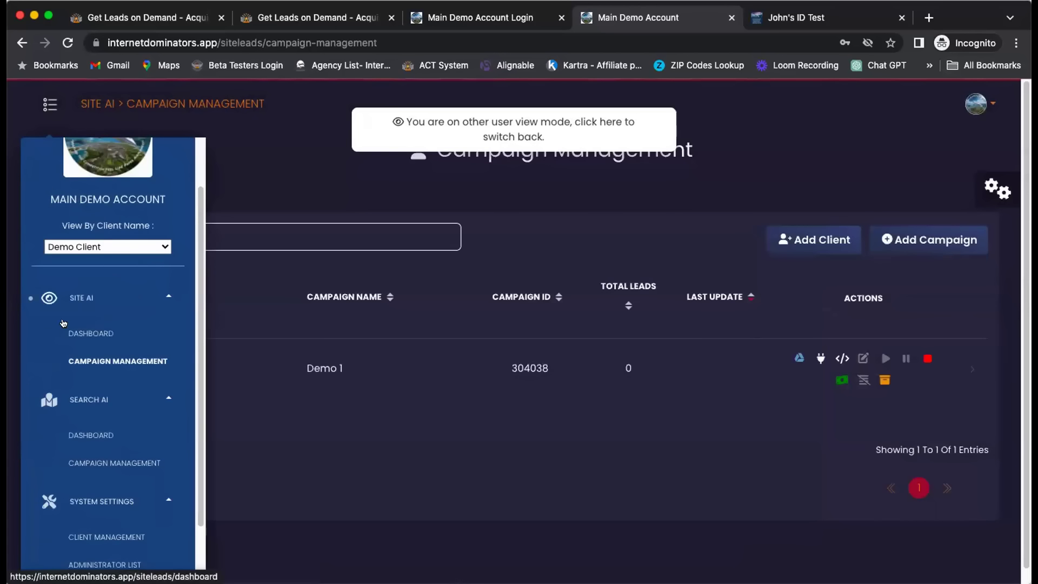